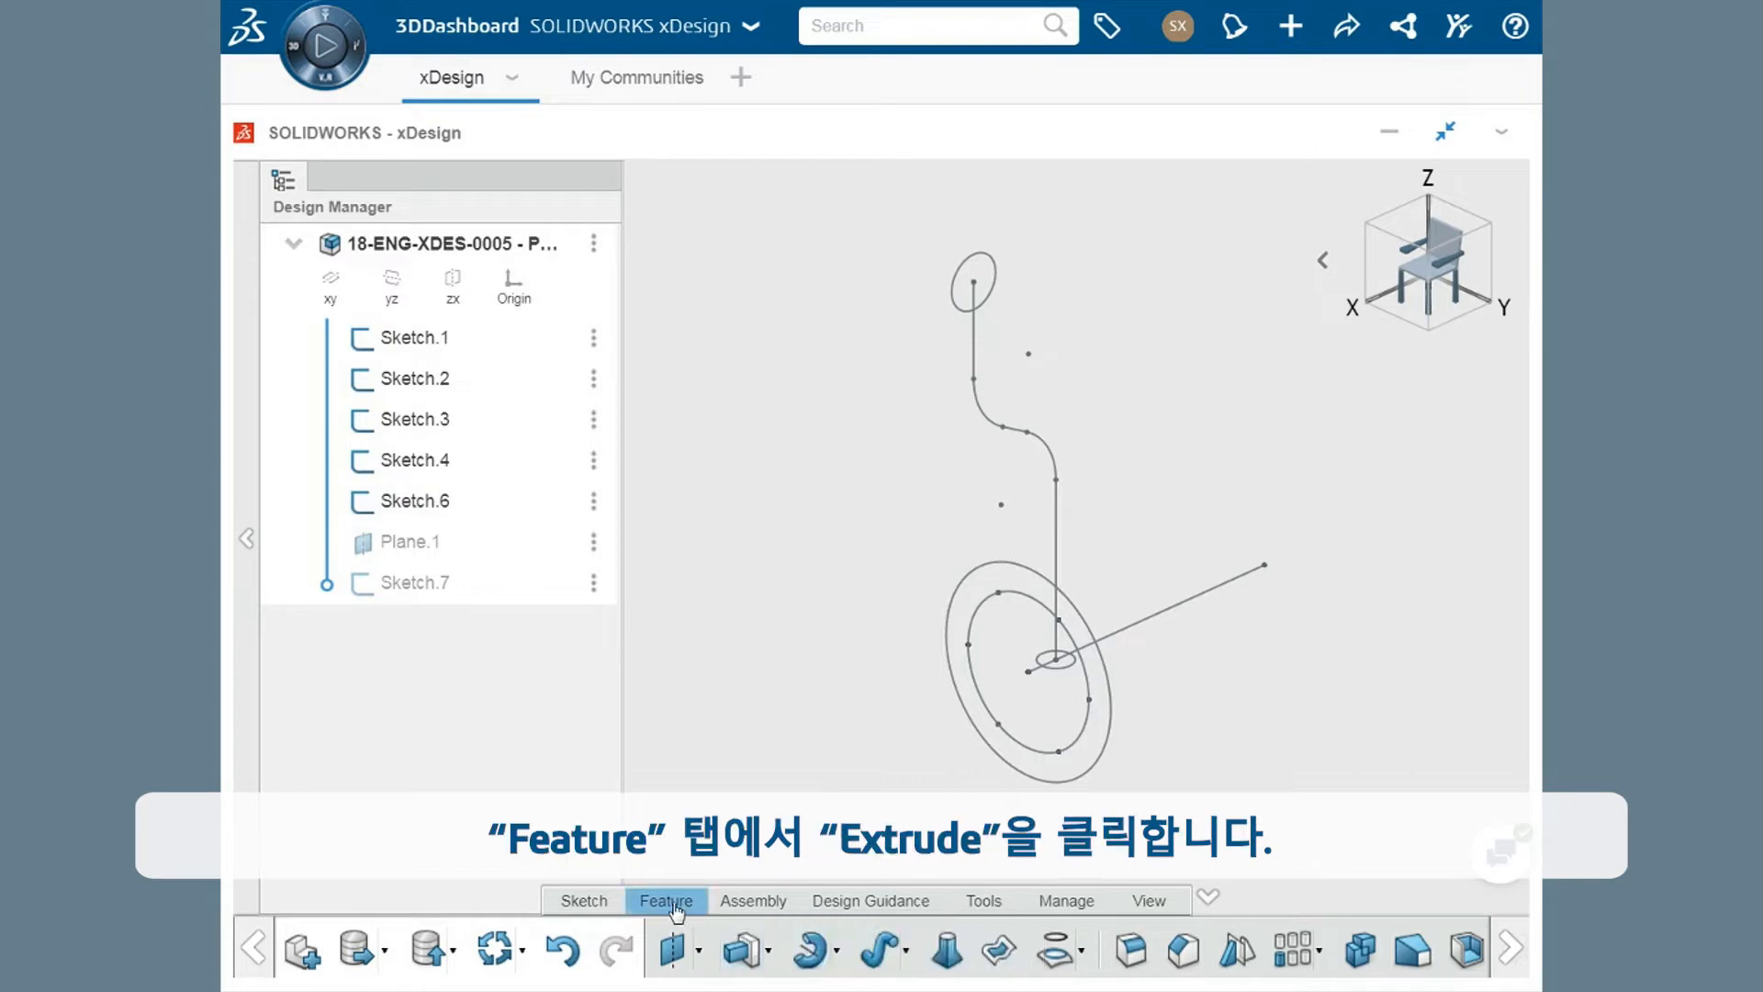
Extrude the largest circle blind 25 mm, reversed, to create the solid hub Extrude.1.
click(746, 949)
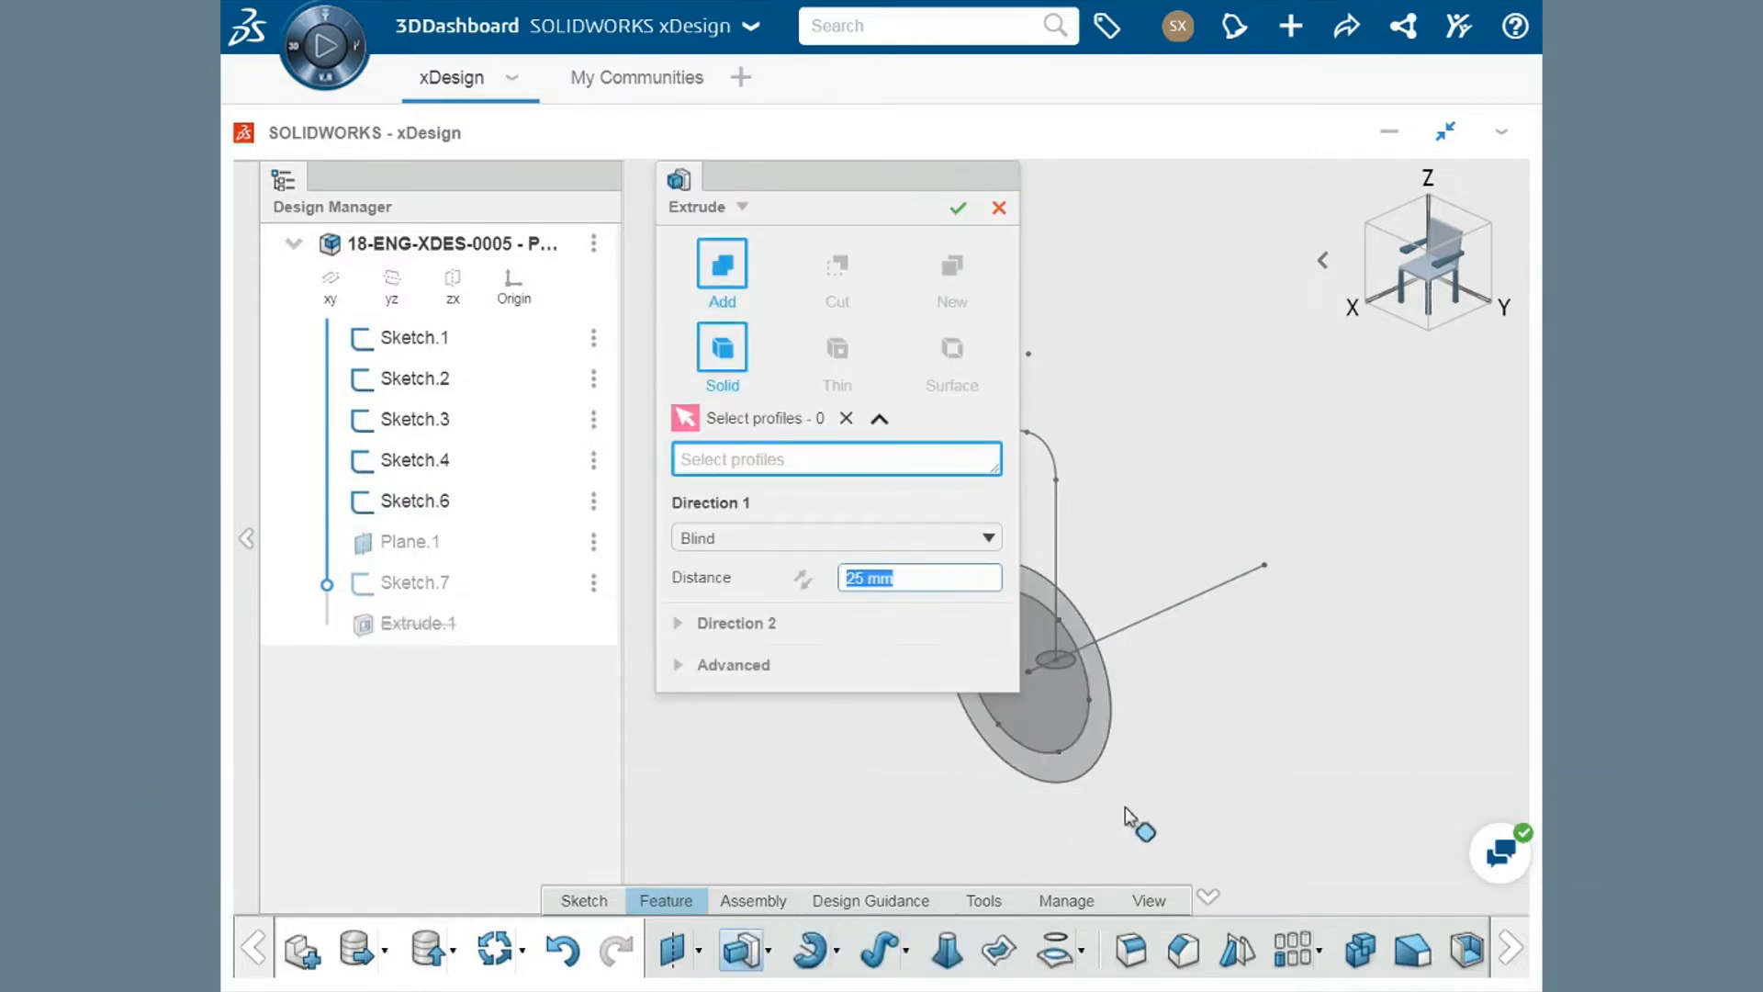
middle_drag(1125, 806, 1279, 779)
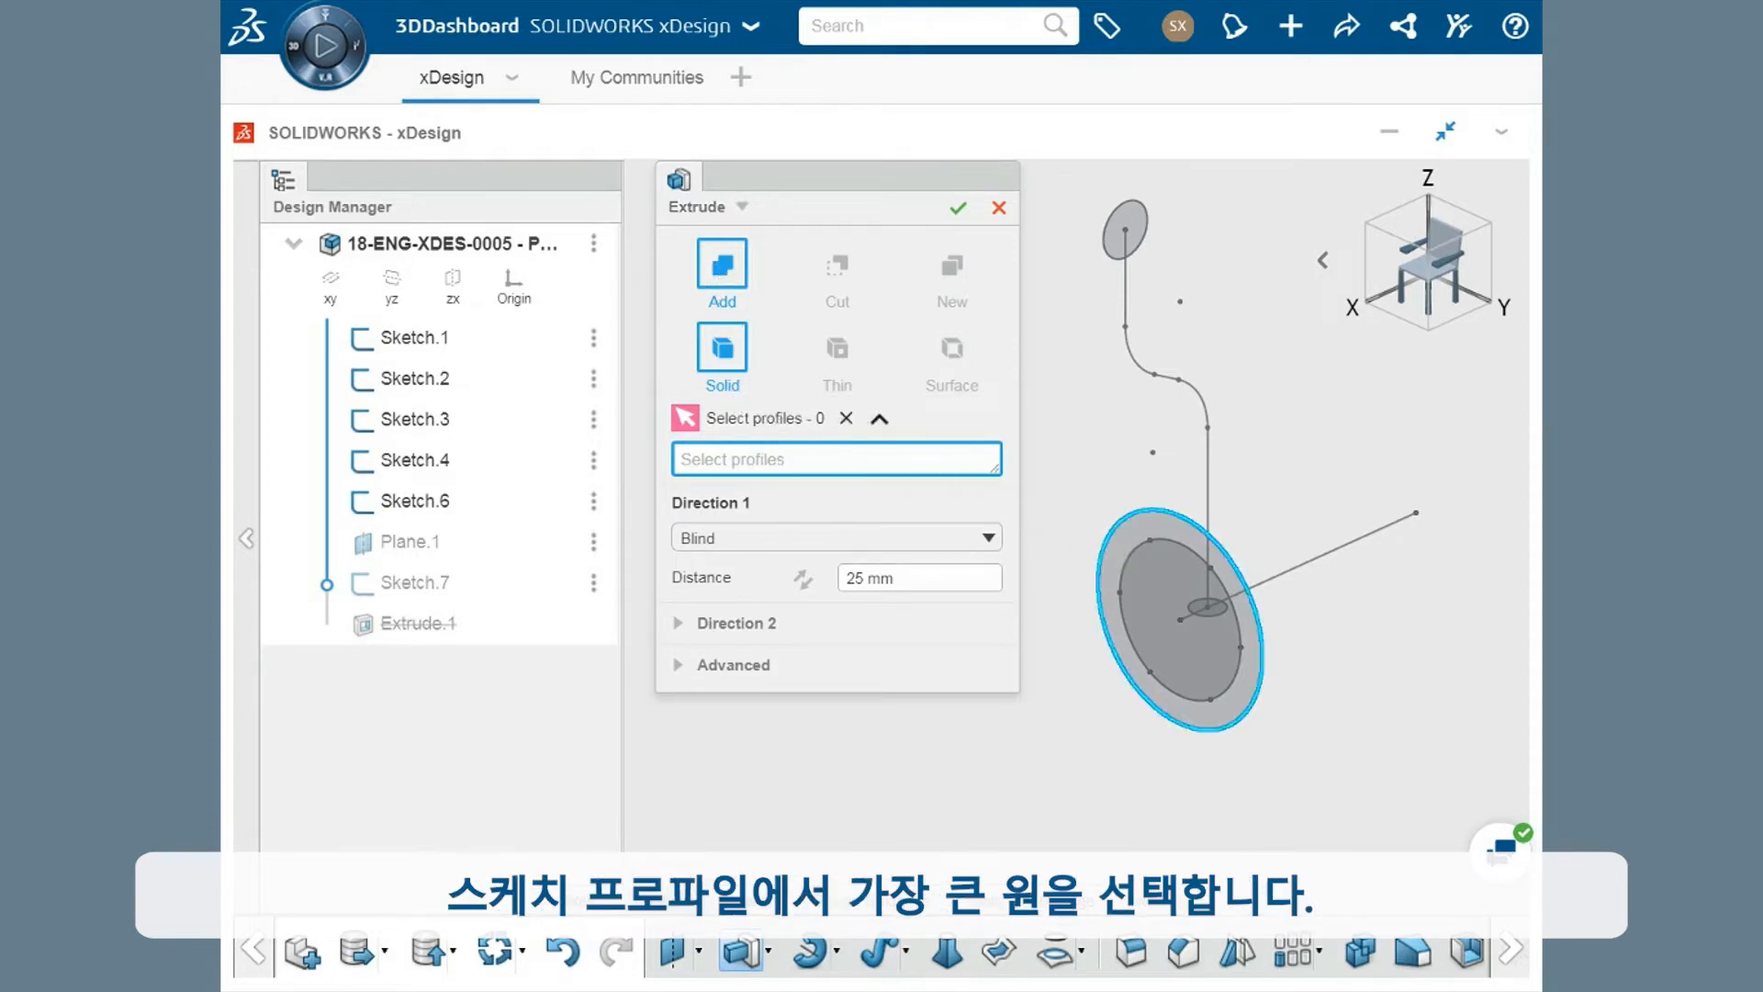
click(1109, 535)
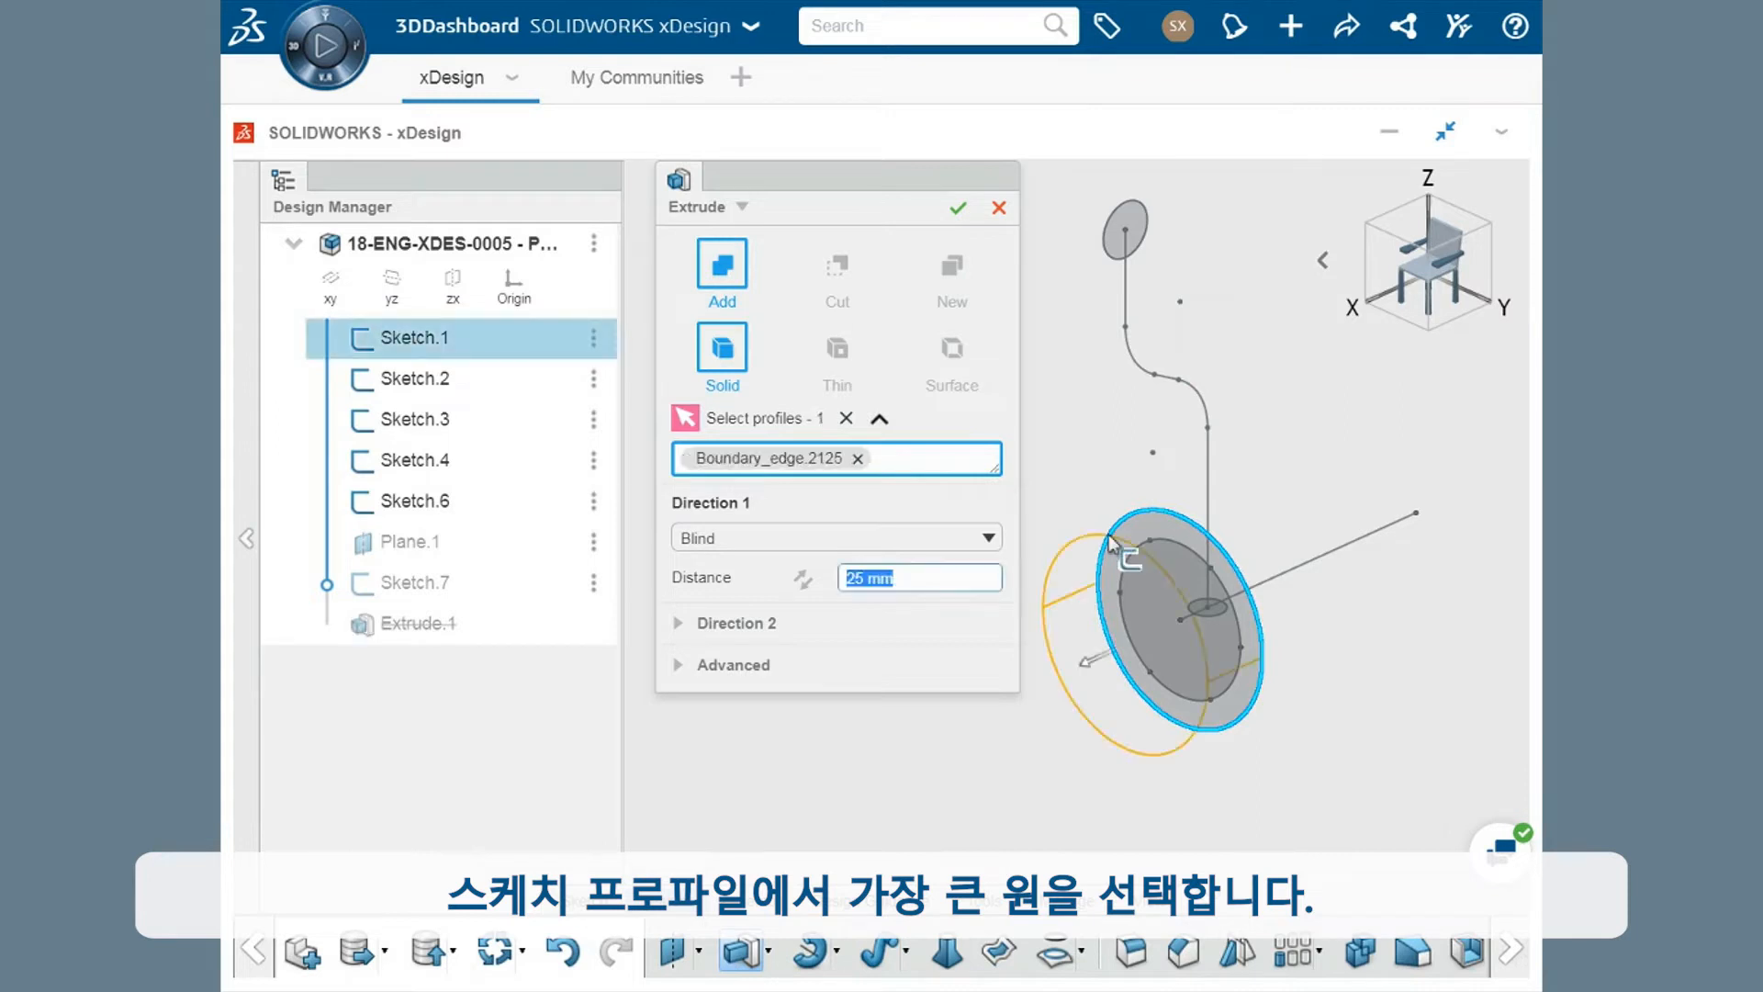
click(793, 539)
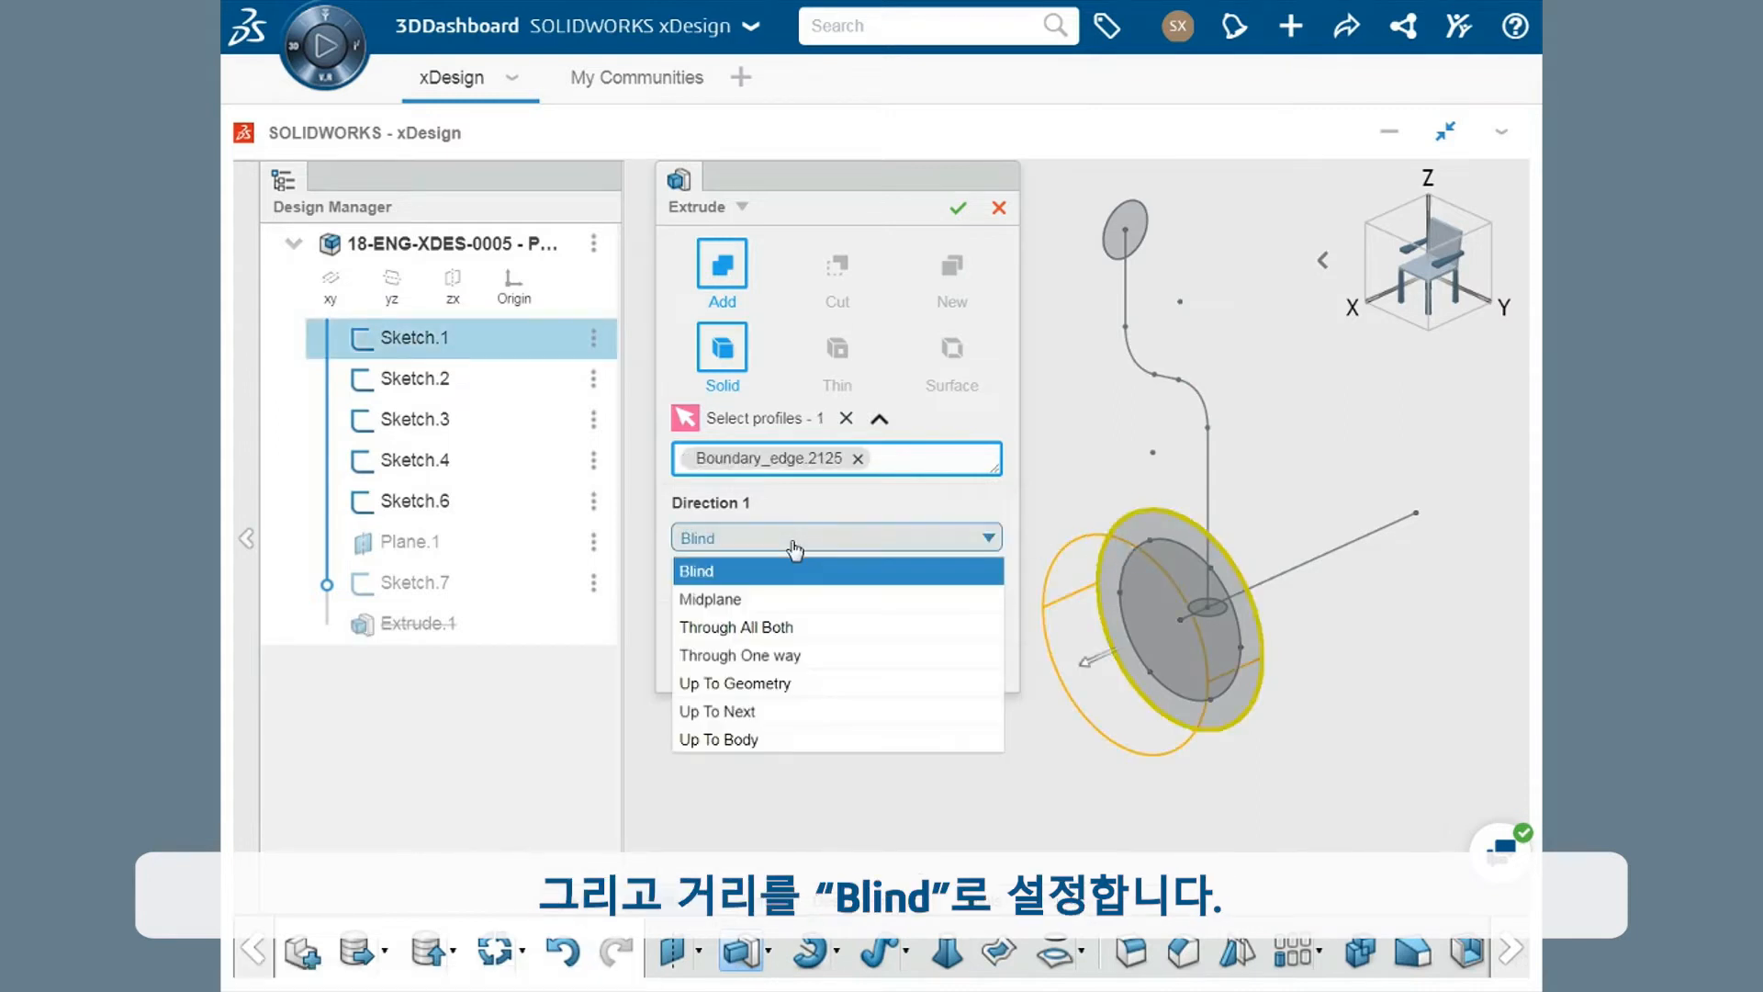
click(716, 576)
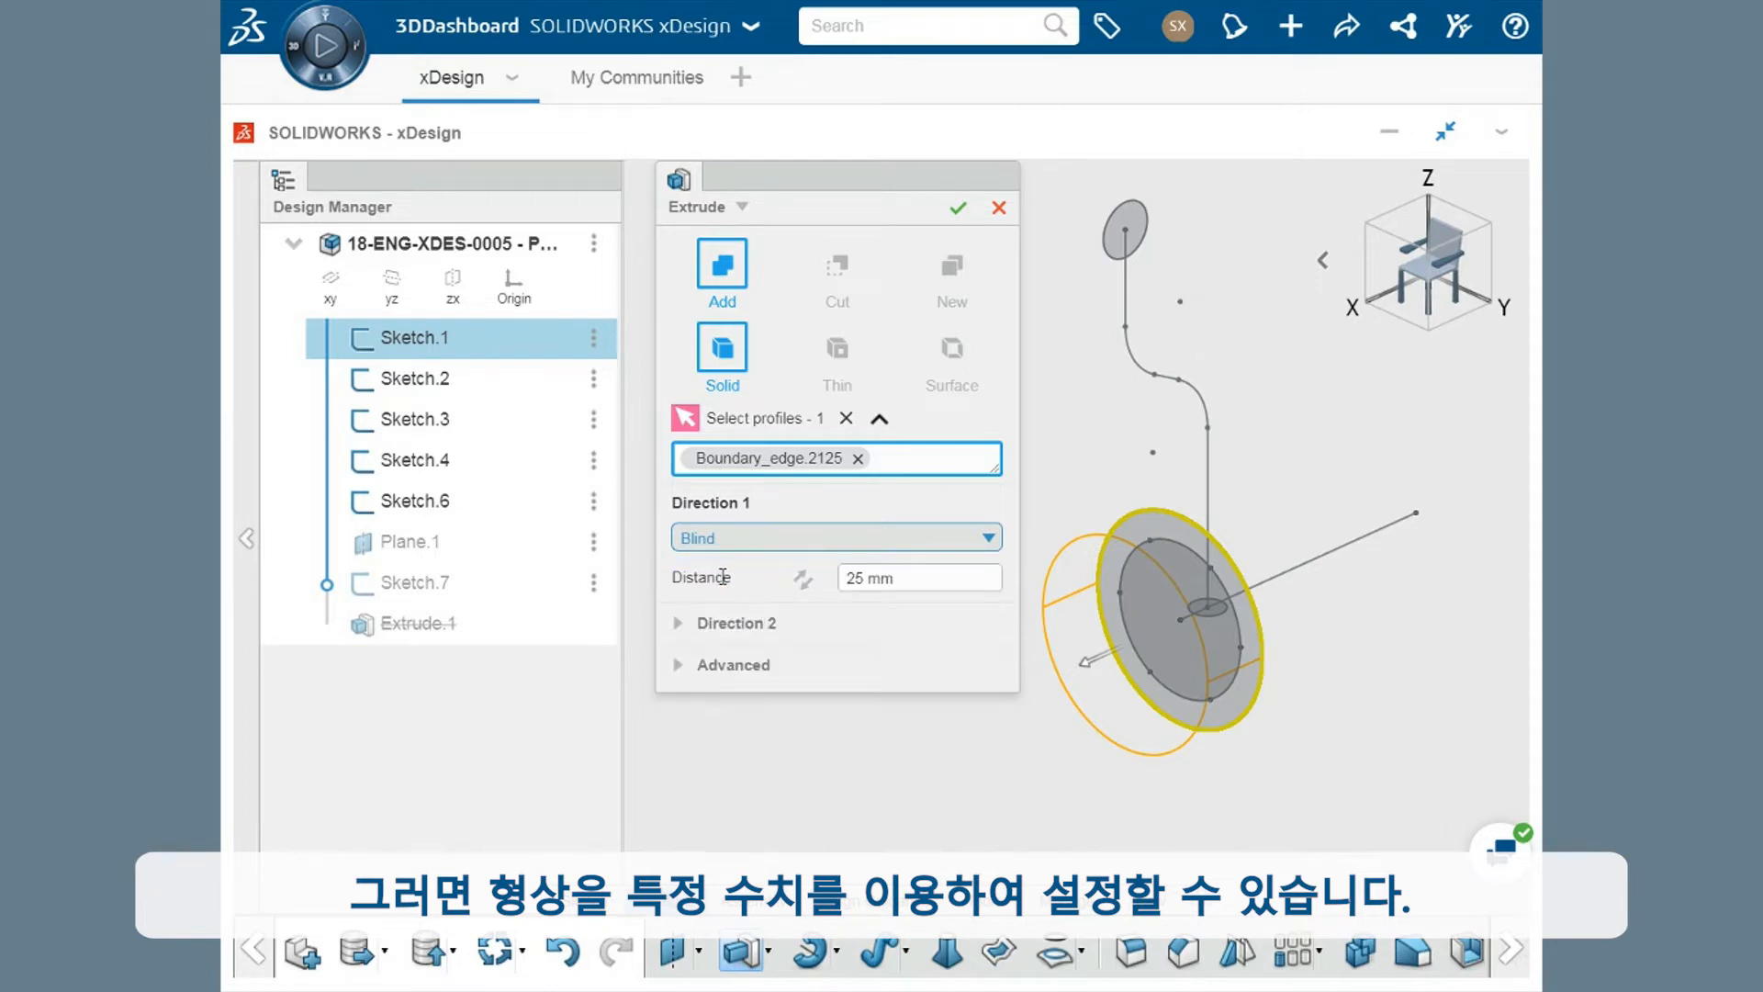
double_click(865, 577)
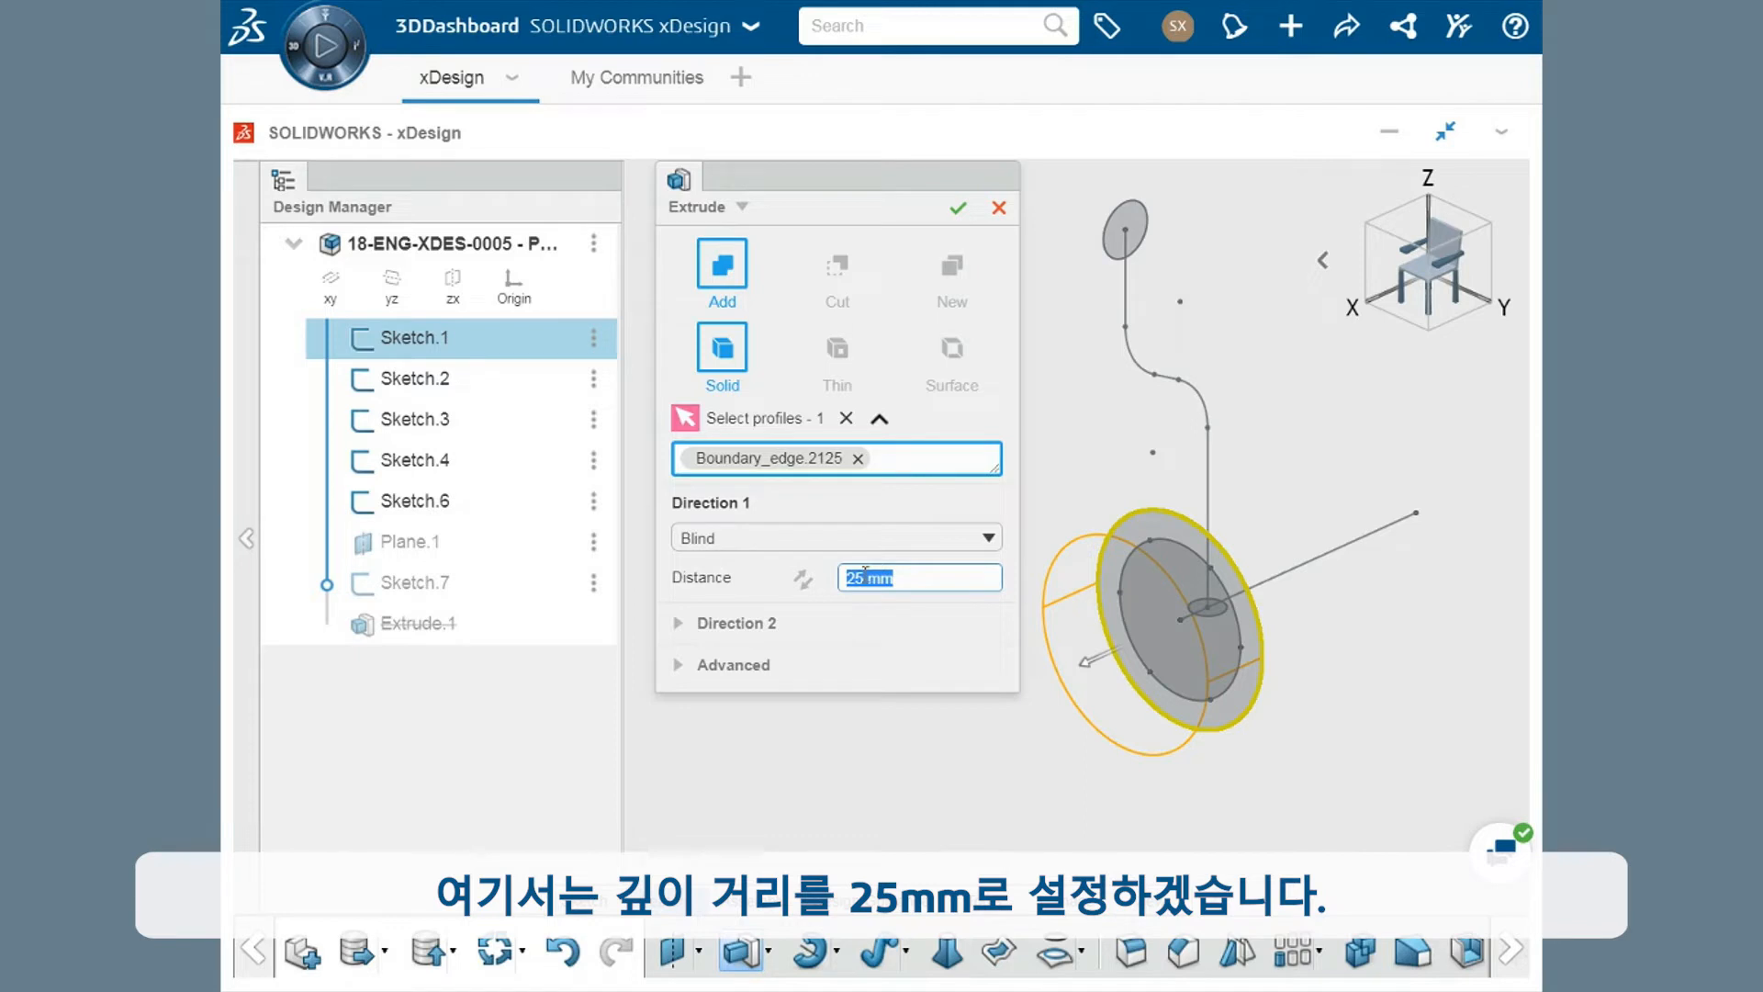
key(Return)
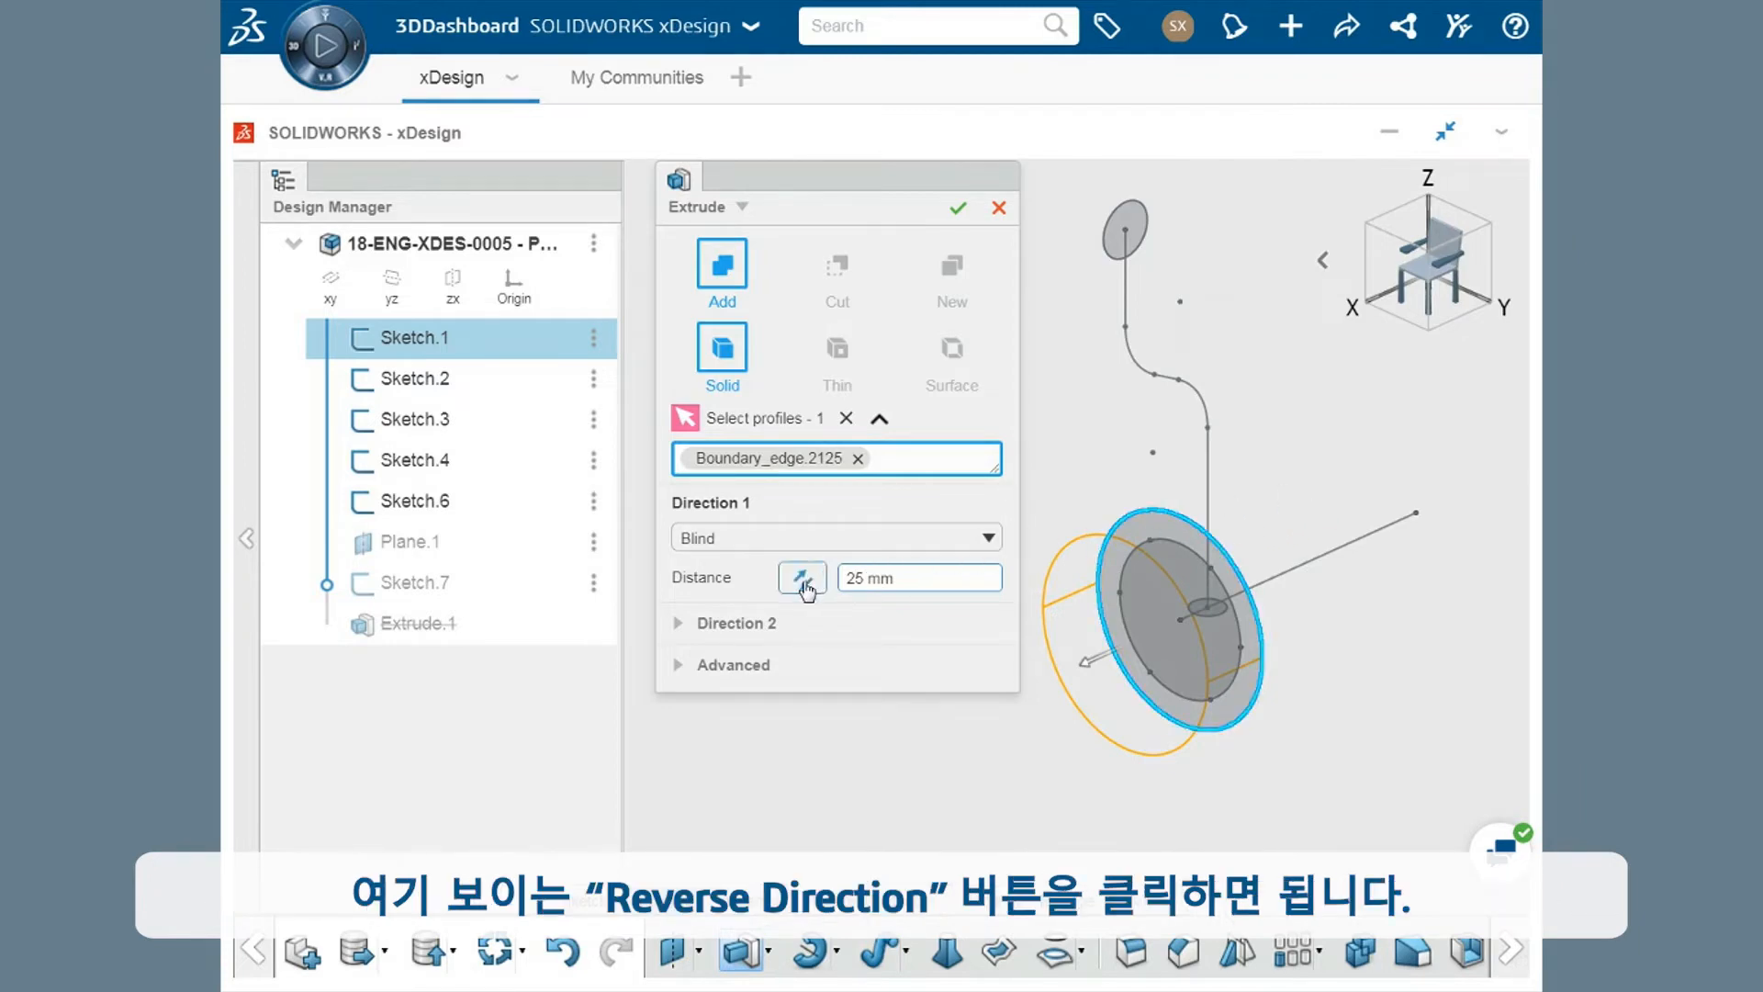
click(806, 581)
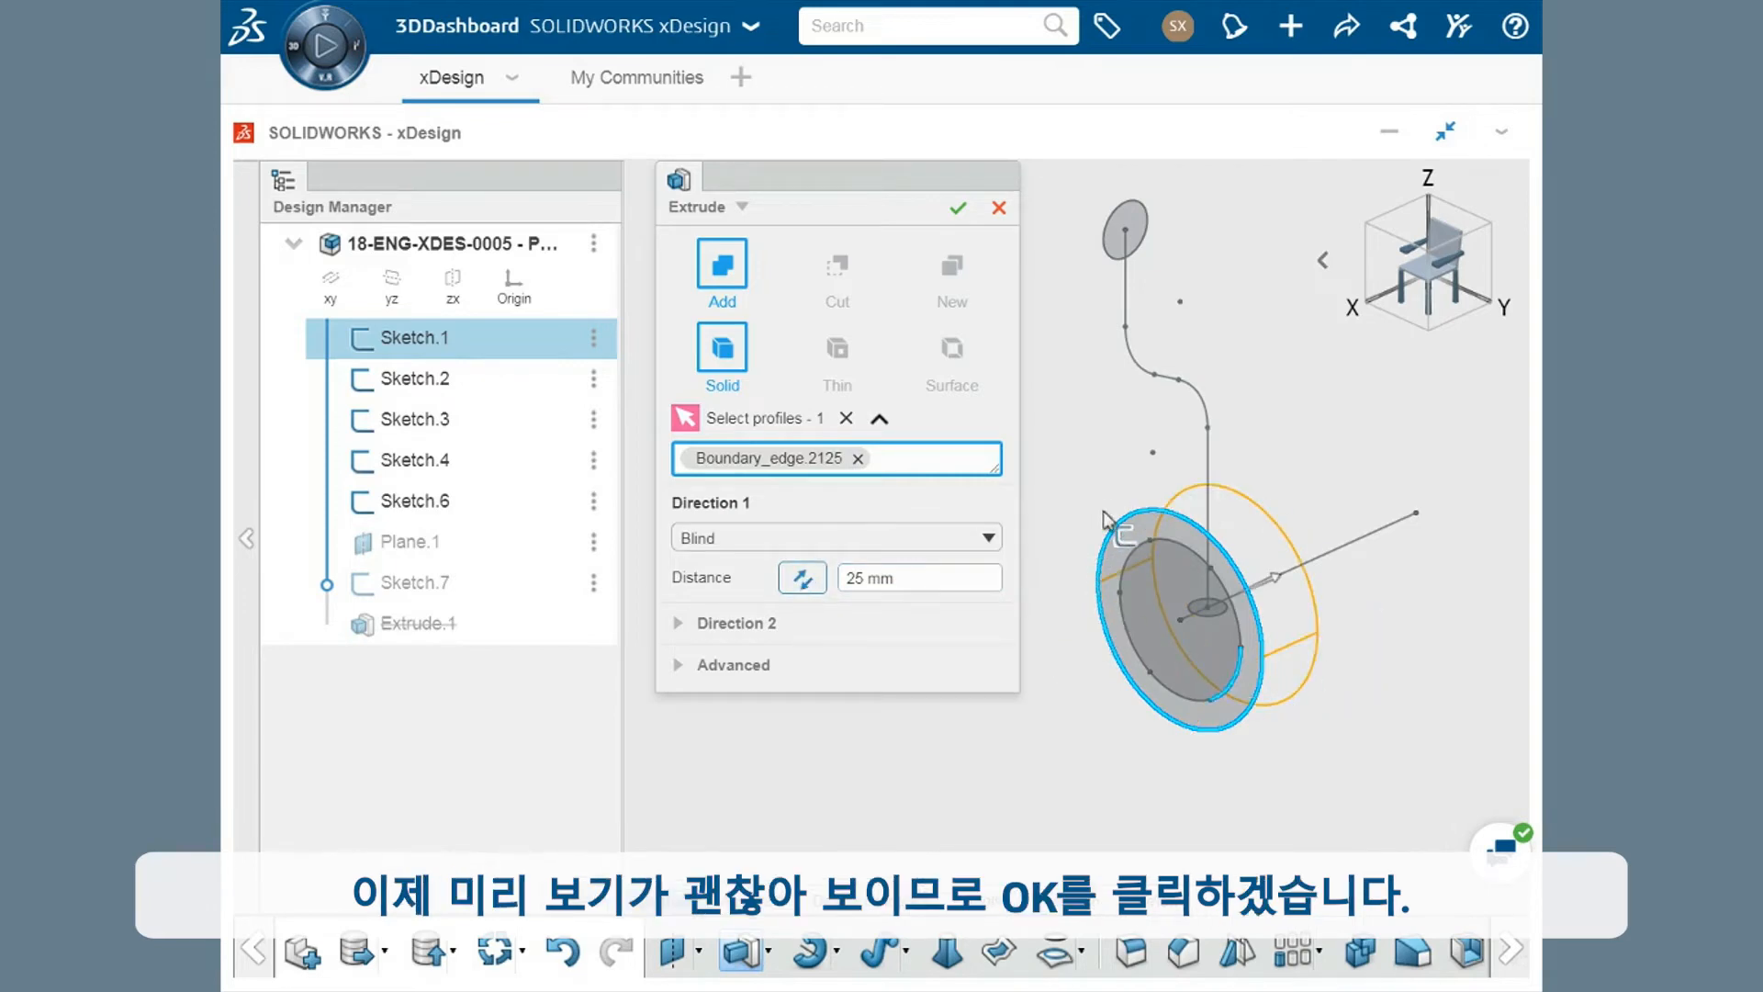
click(957, 207)
middle_drag(1075, 489, 884, 501)
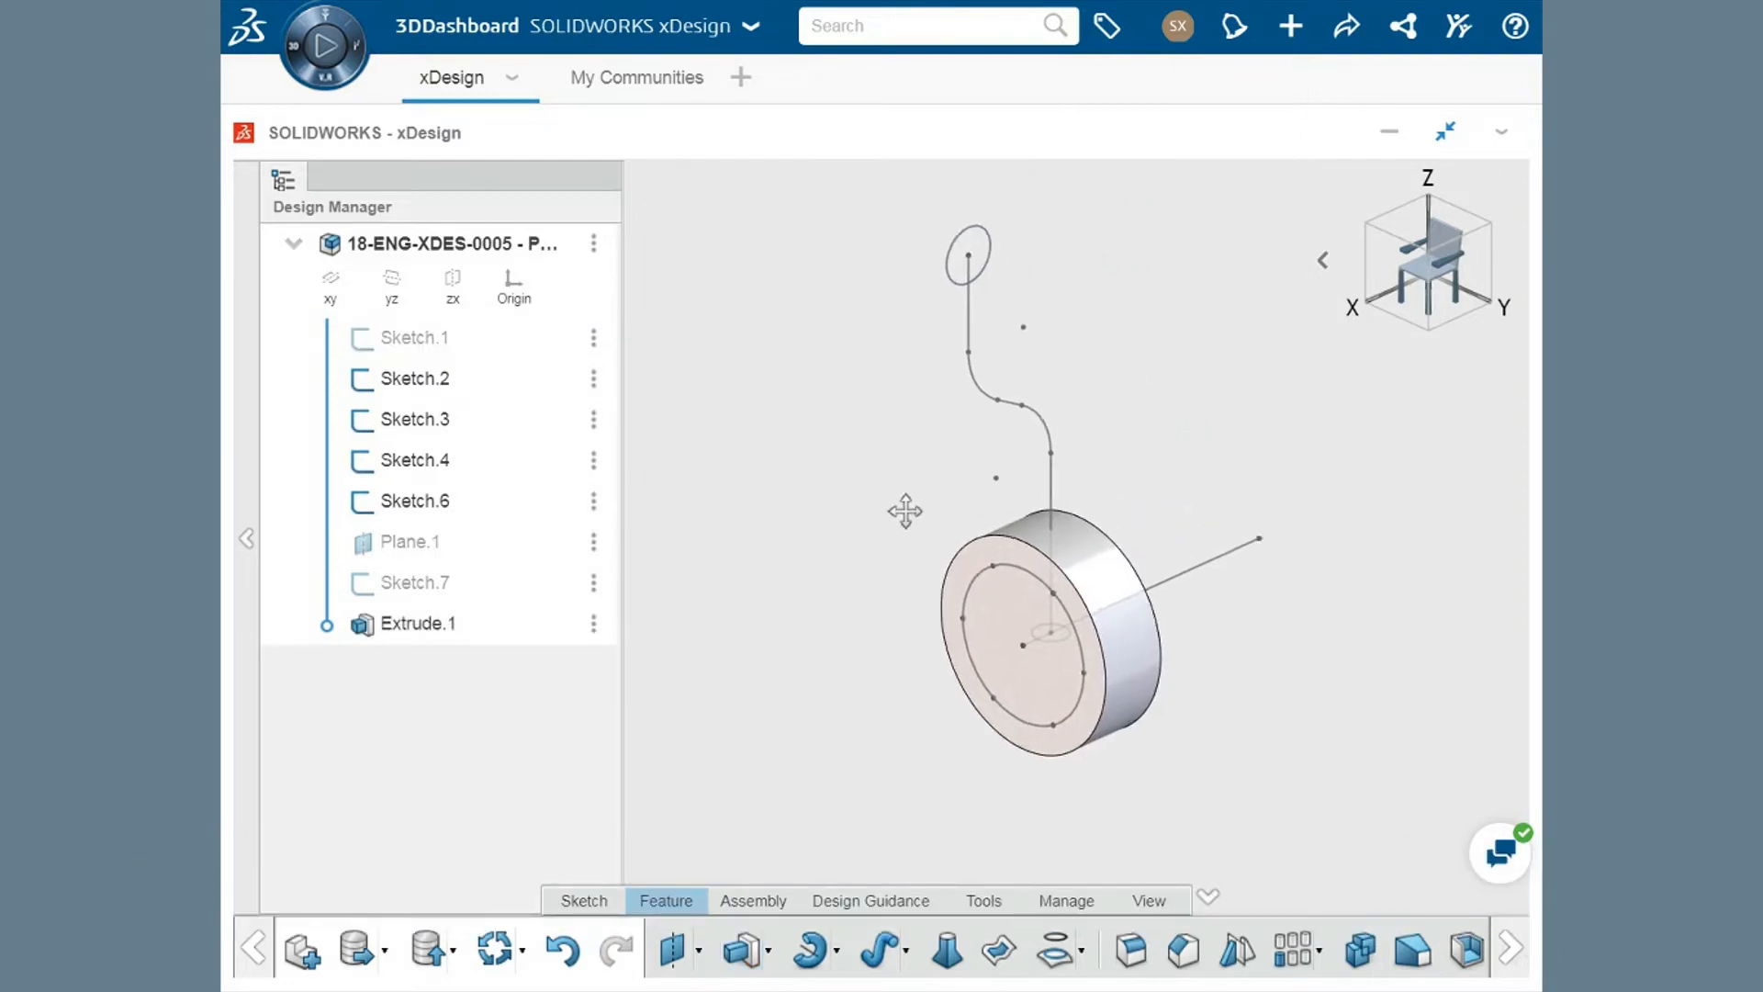
click(1012, 569)
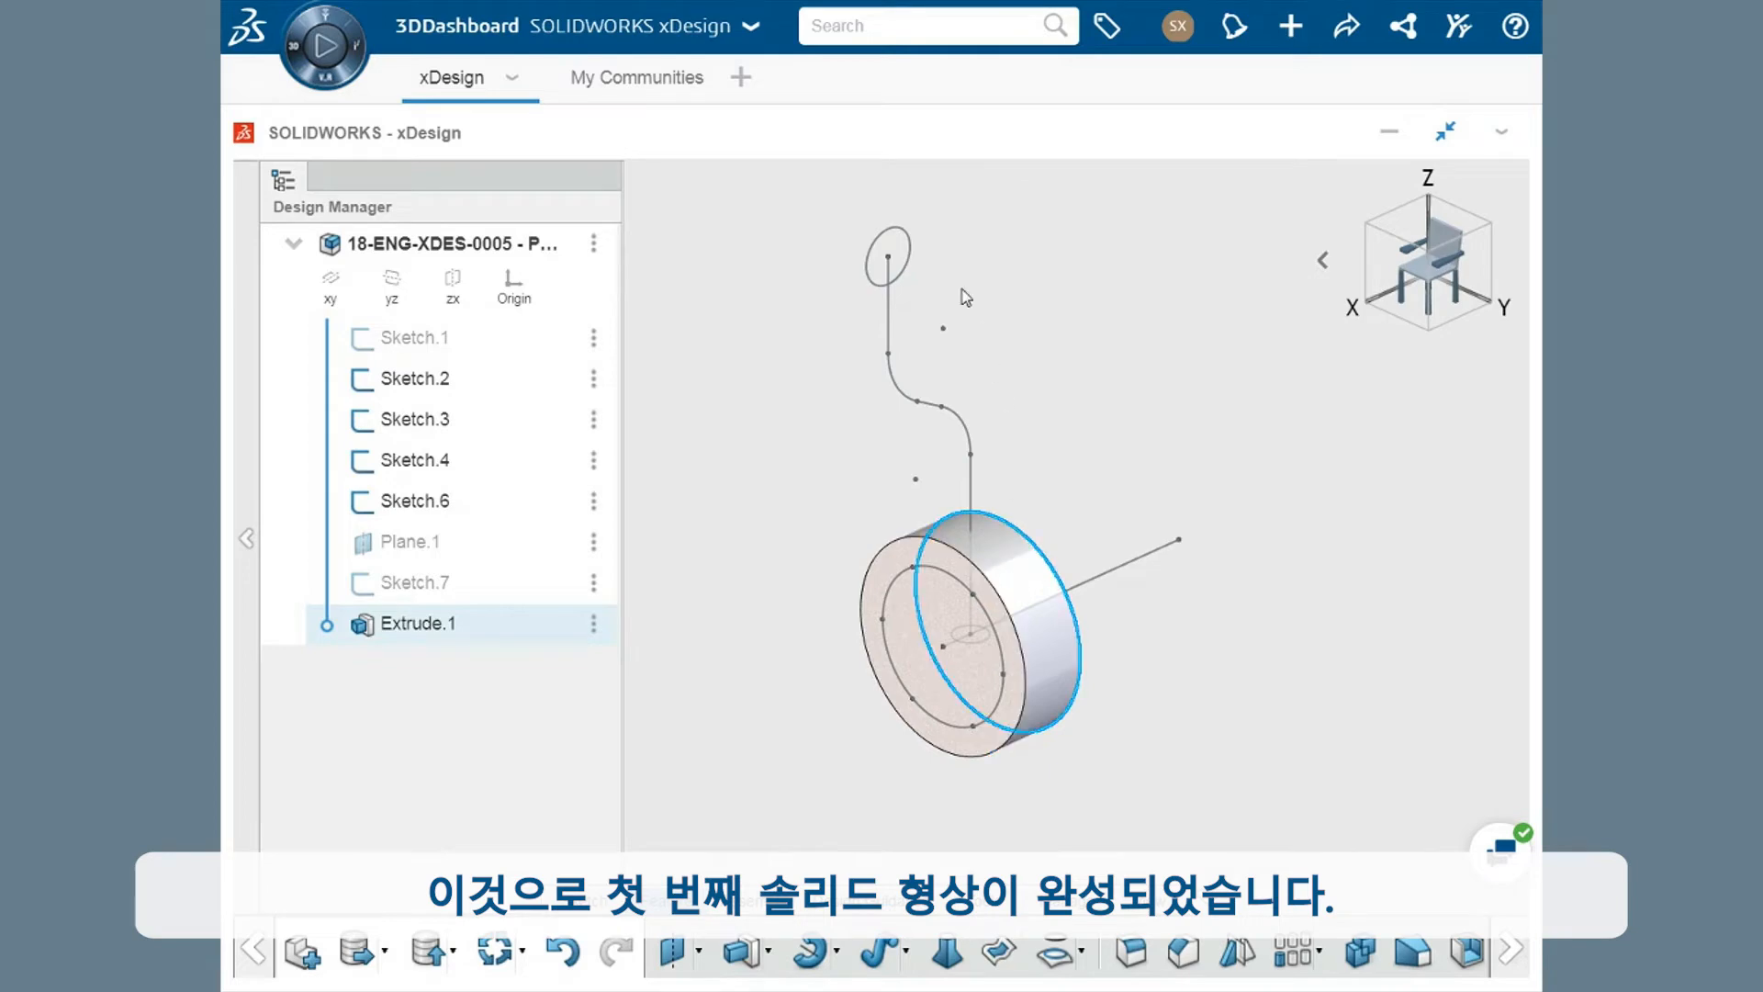
Revolve the small circle 360° about the straight sketch line to form the grip ring Revolve.2.
click(1240, 413)
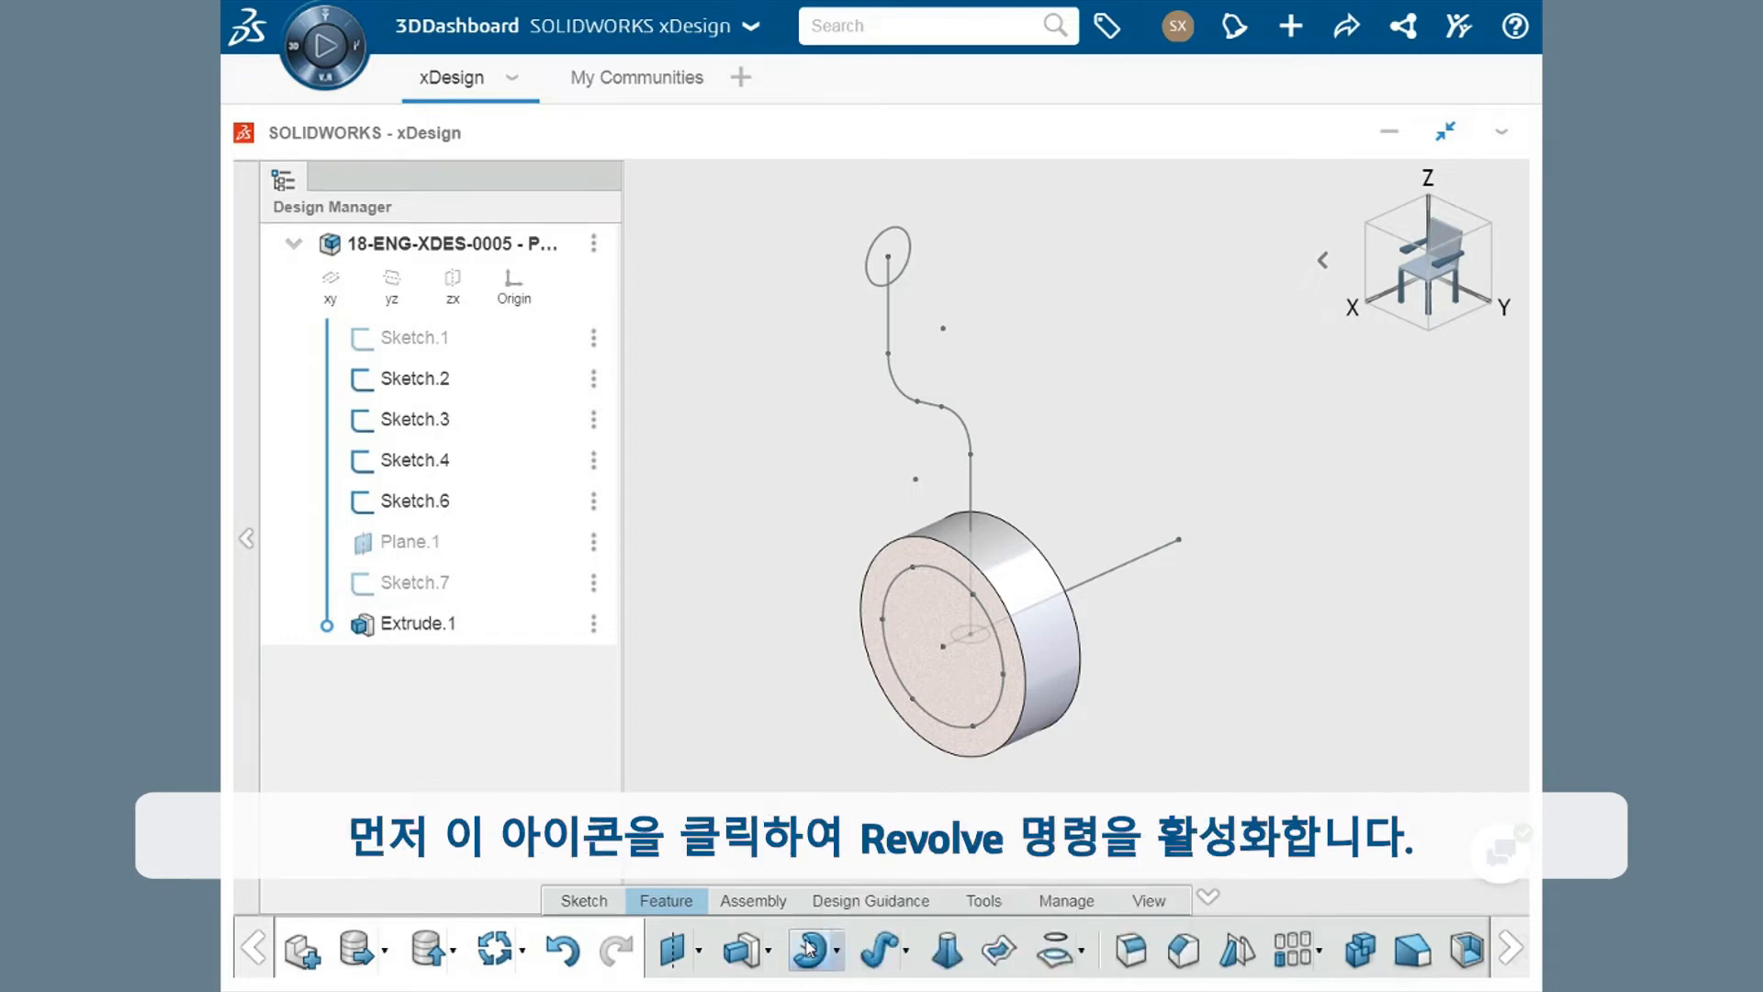
click(814, 951)
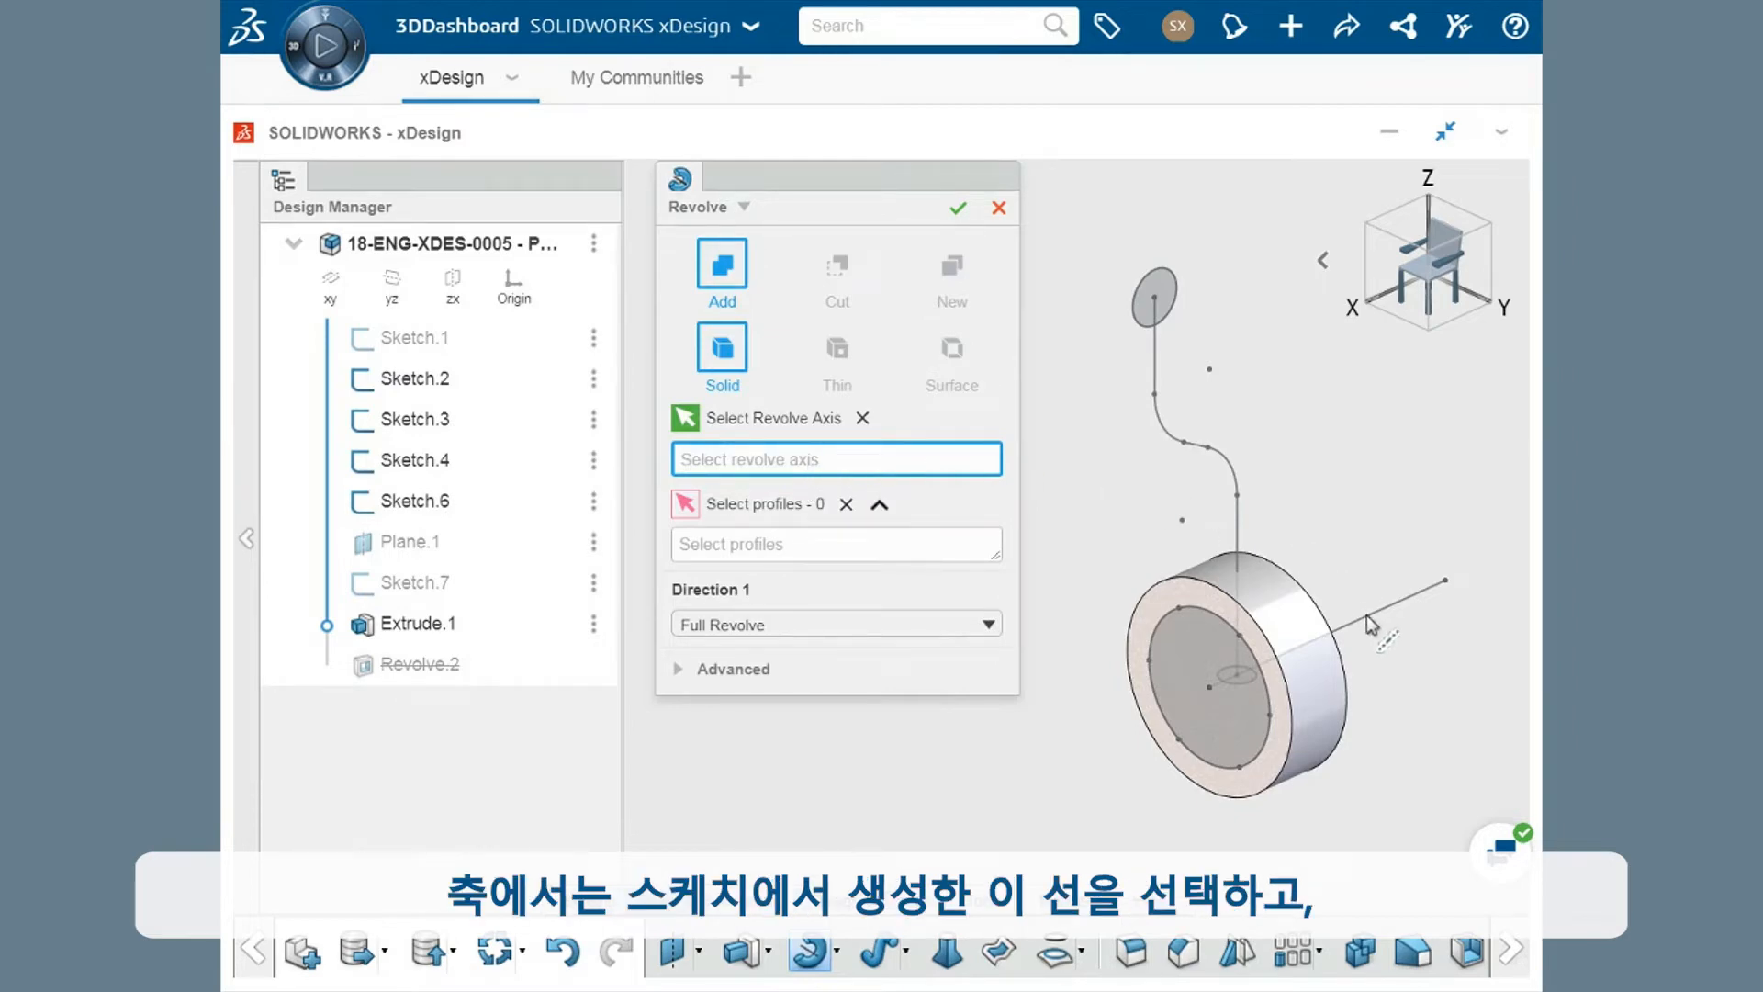
click(1330, 636)
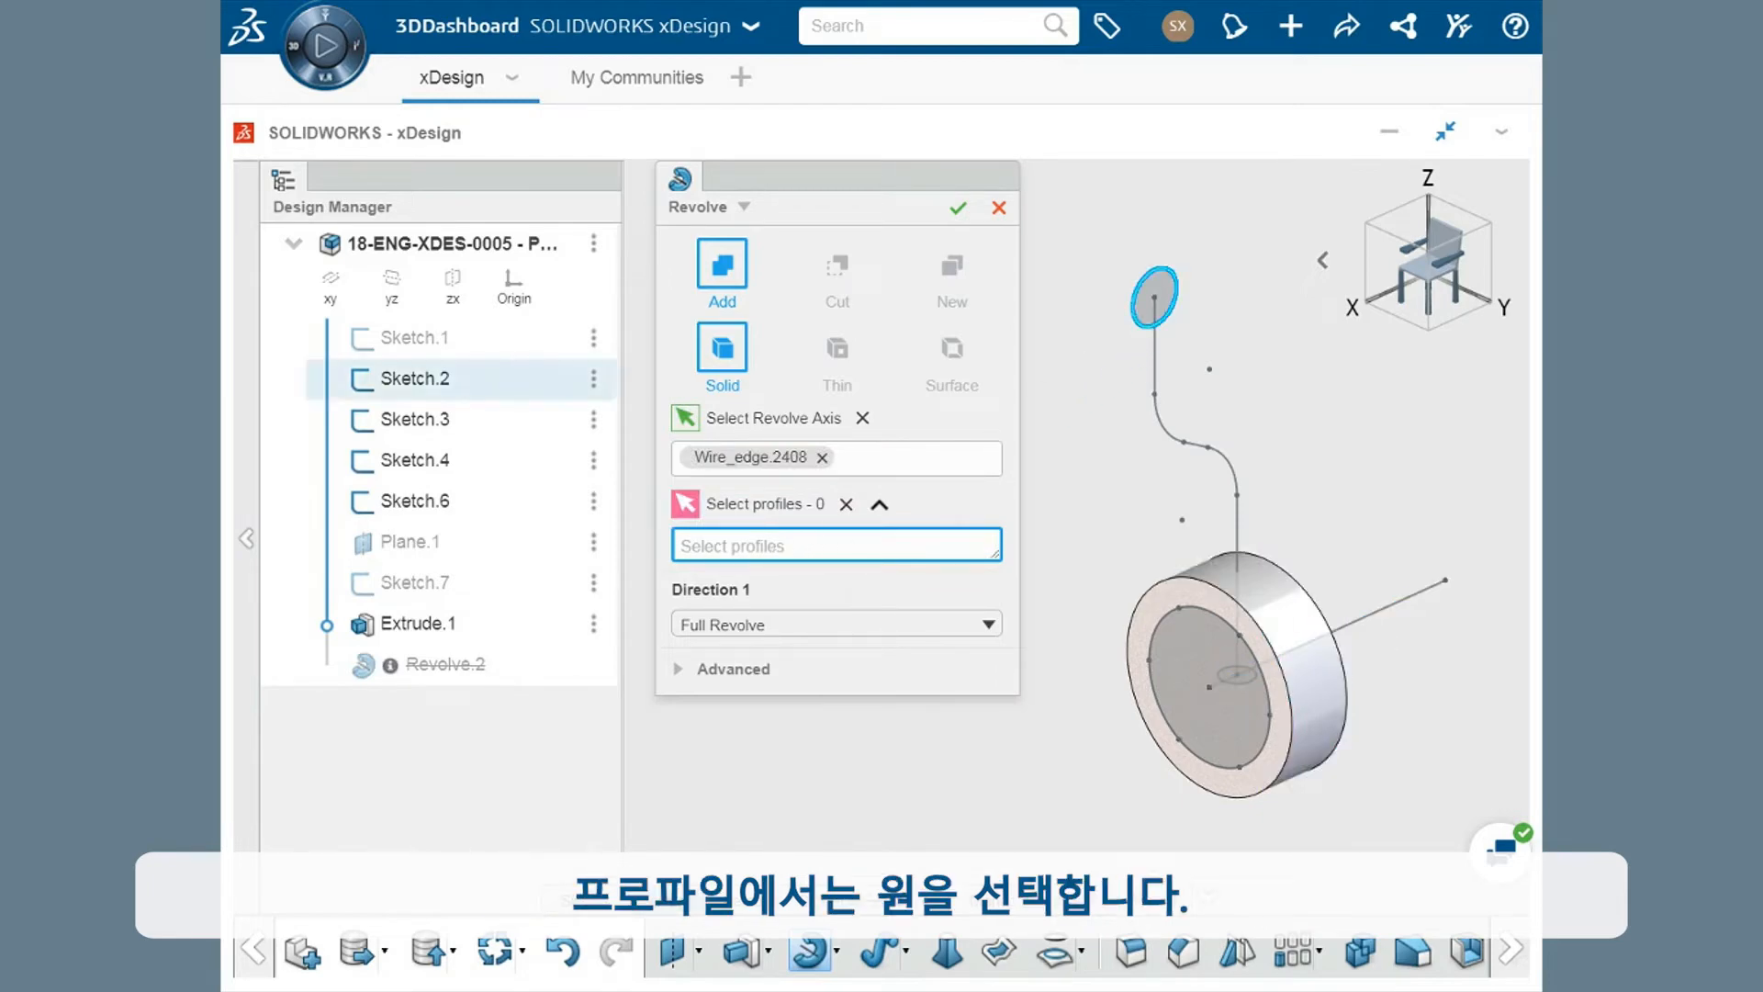
click(1156, 297)
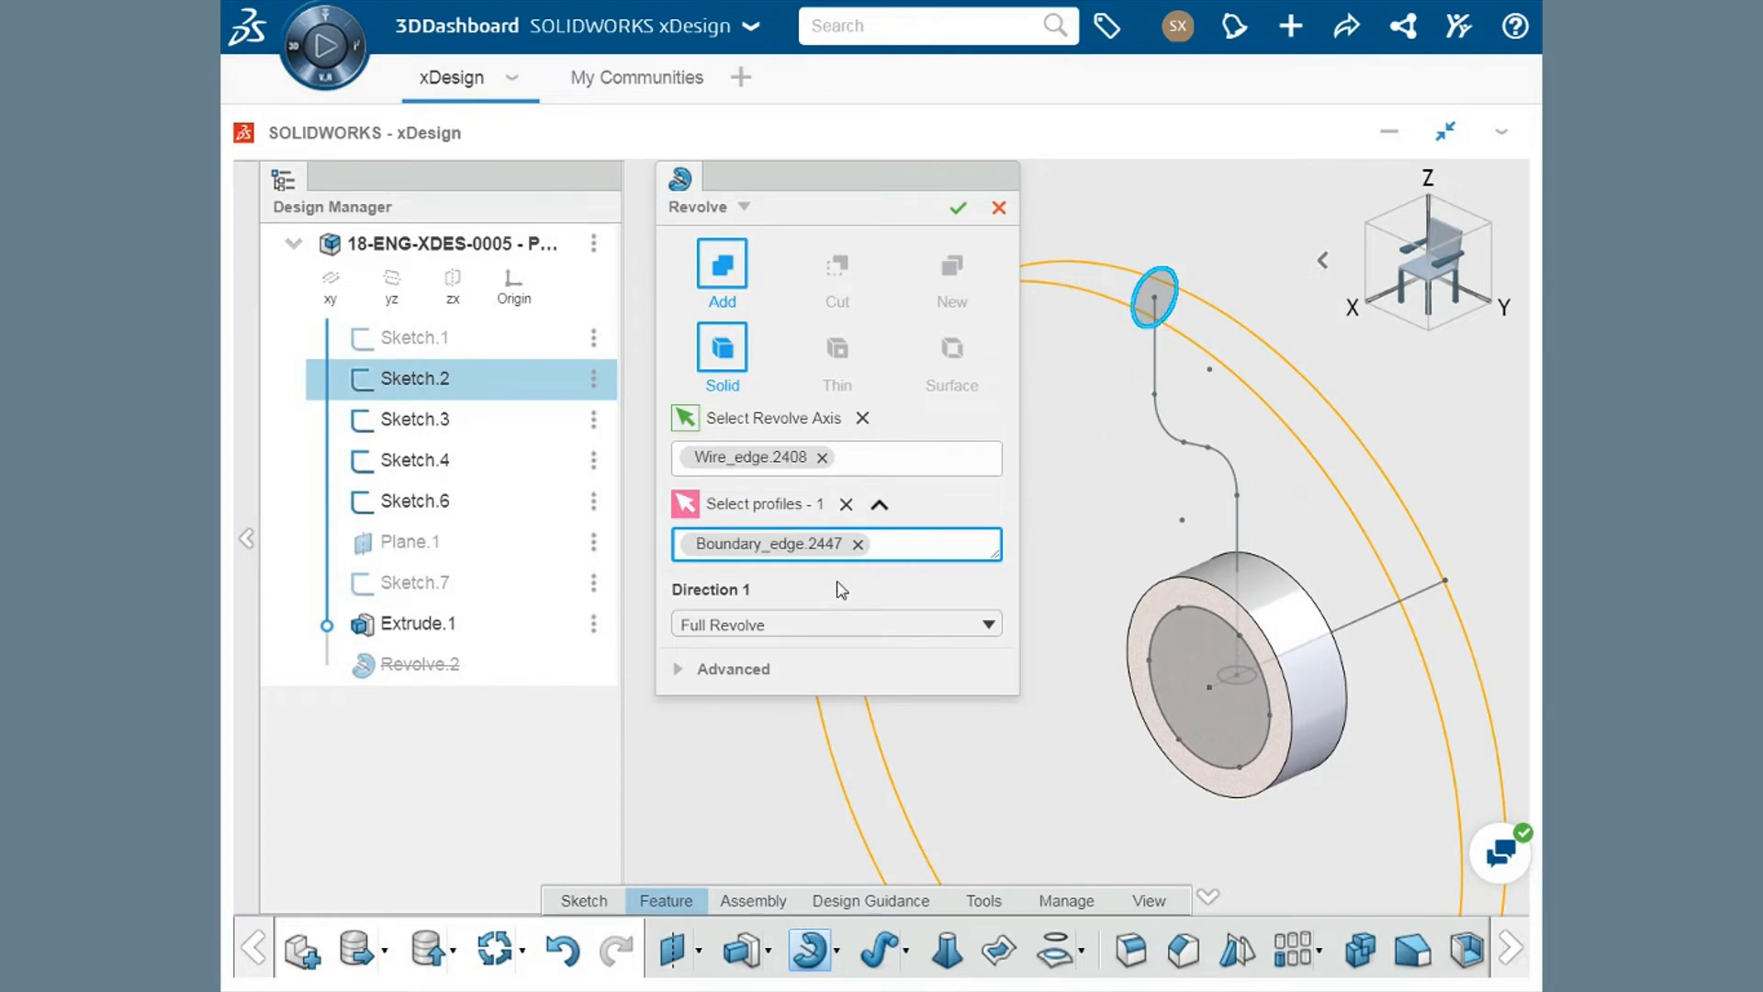
click(785, 625)
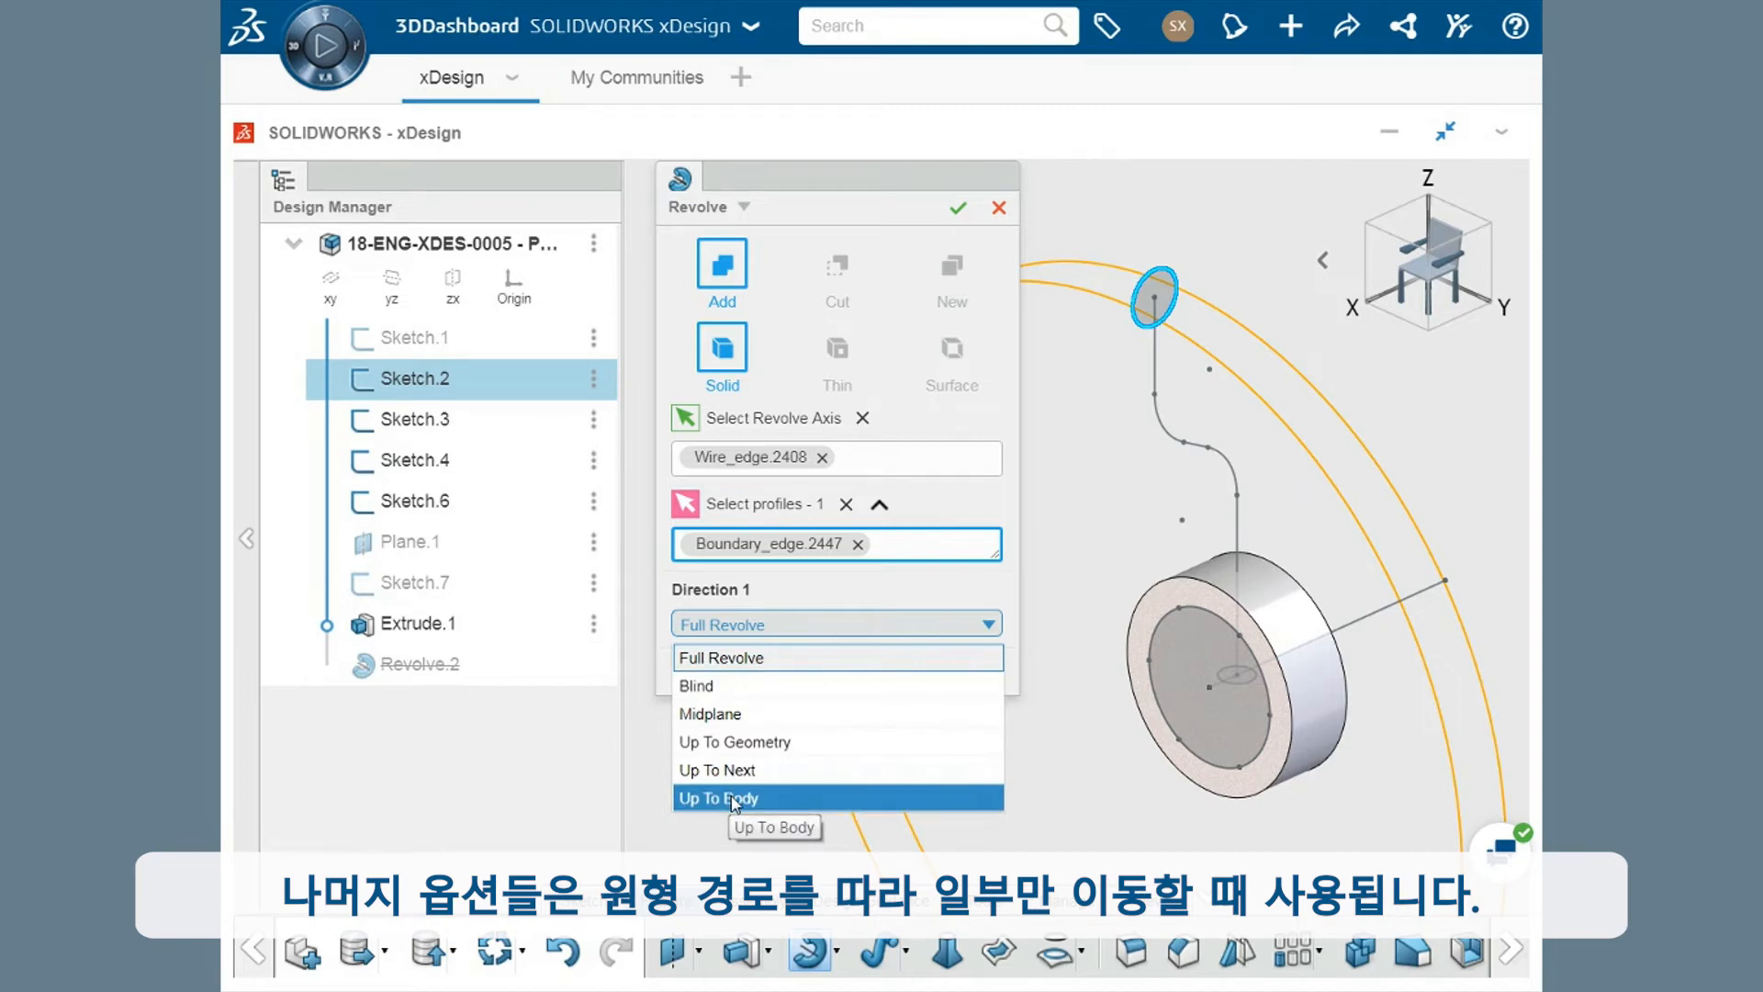
click(753, 658)
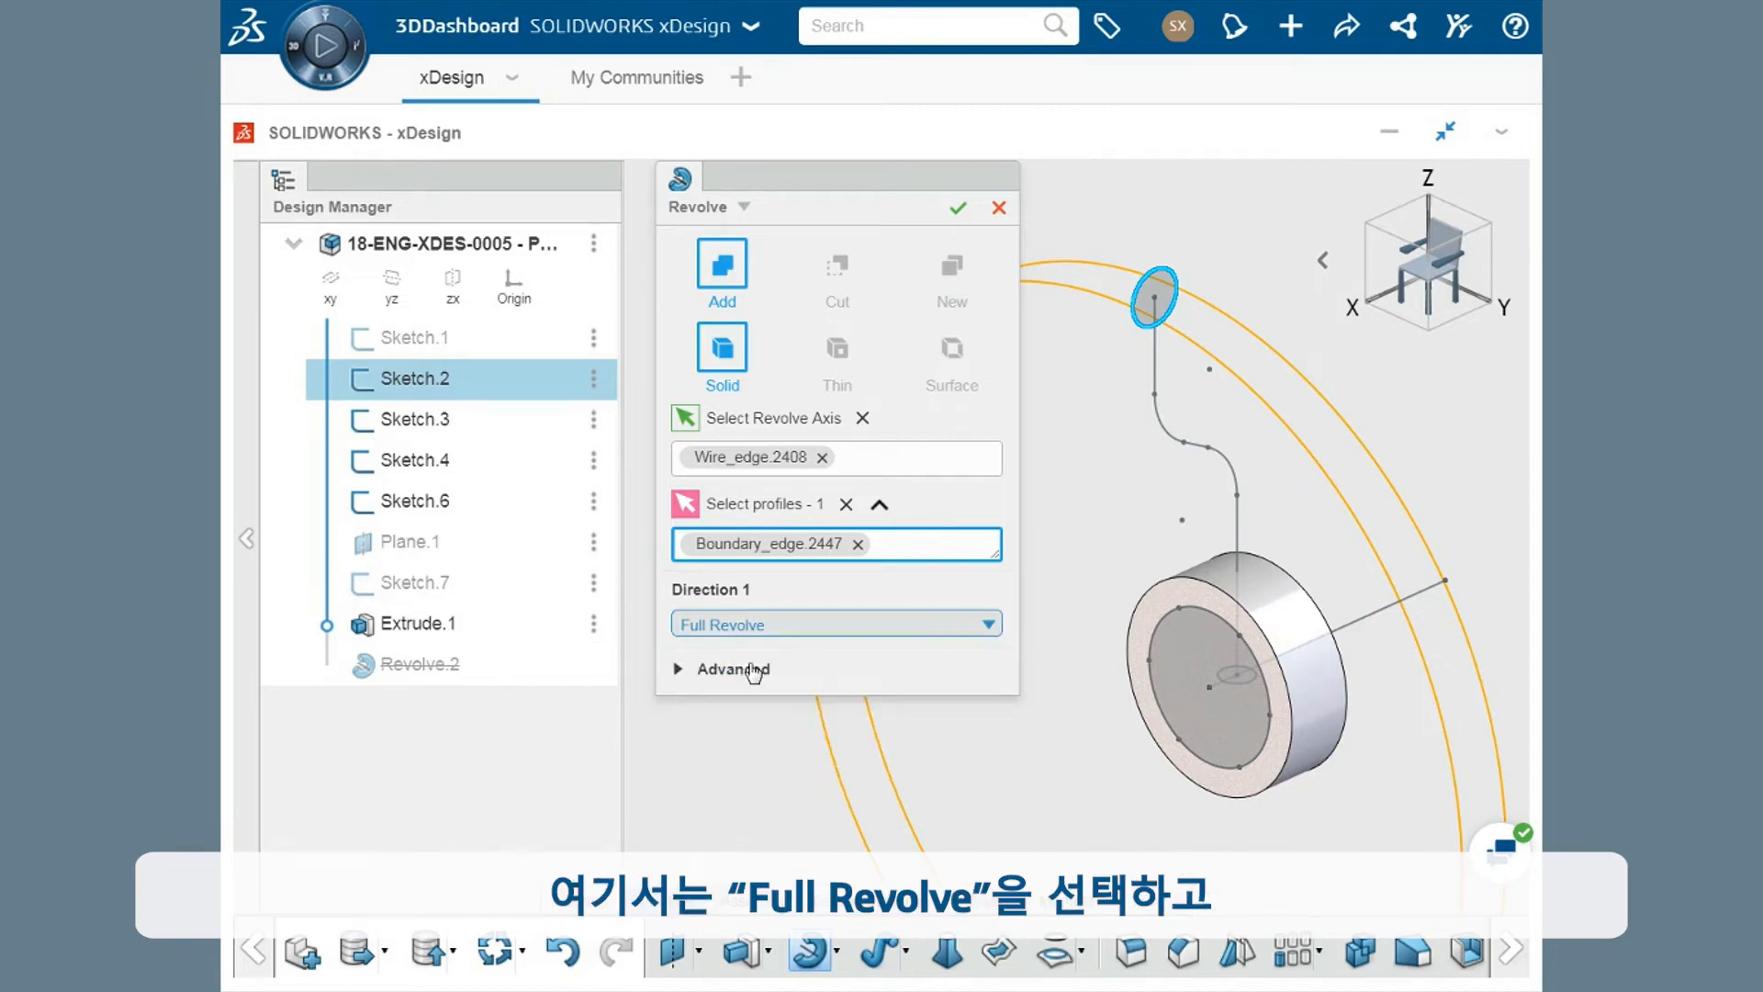
click(957, 209)
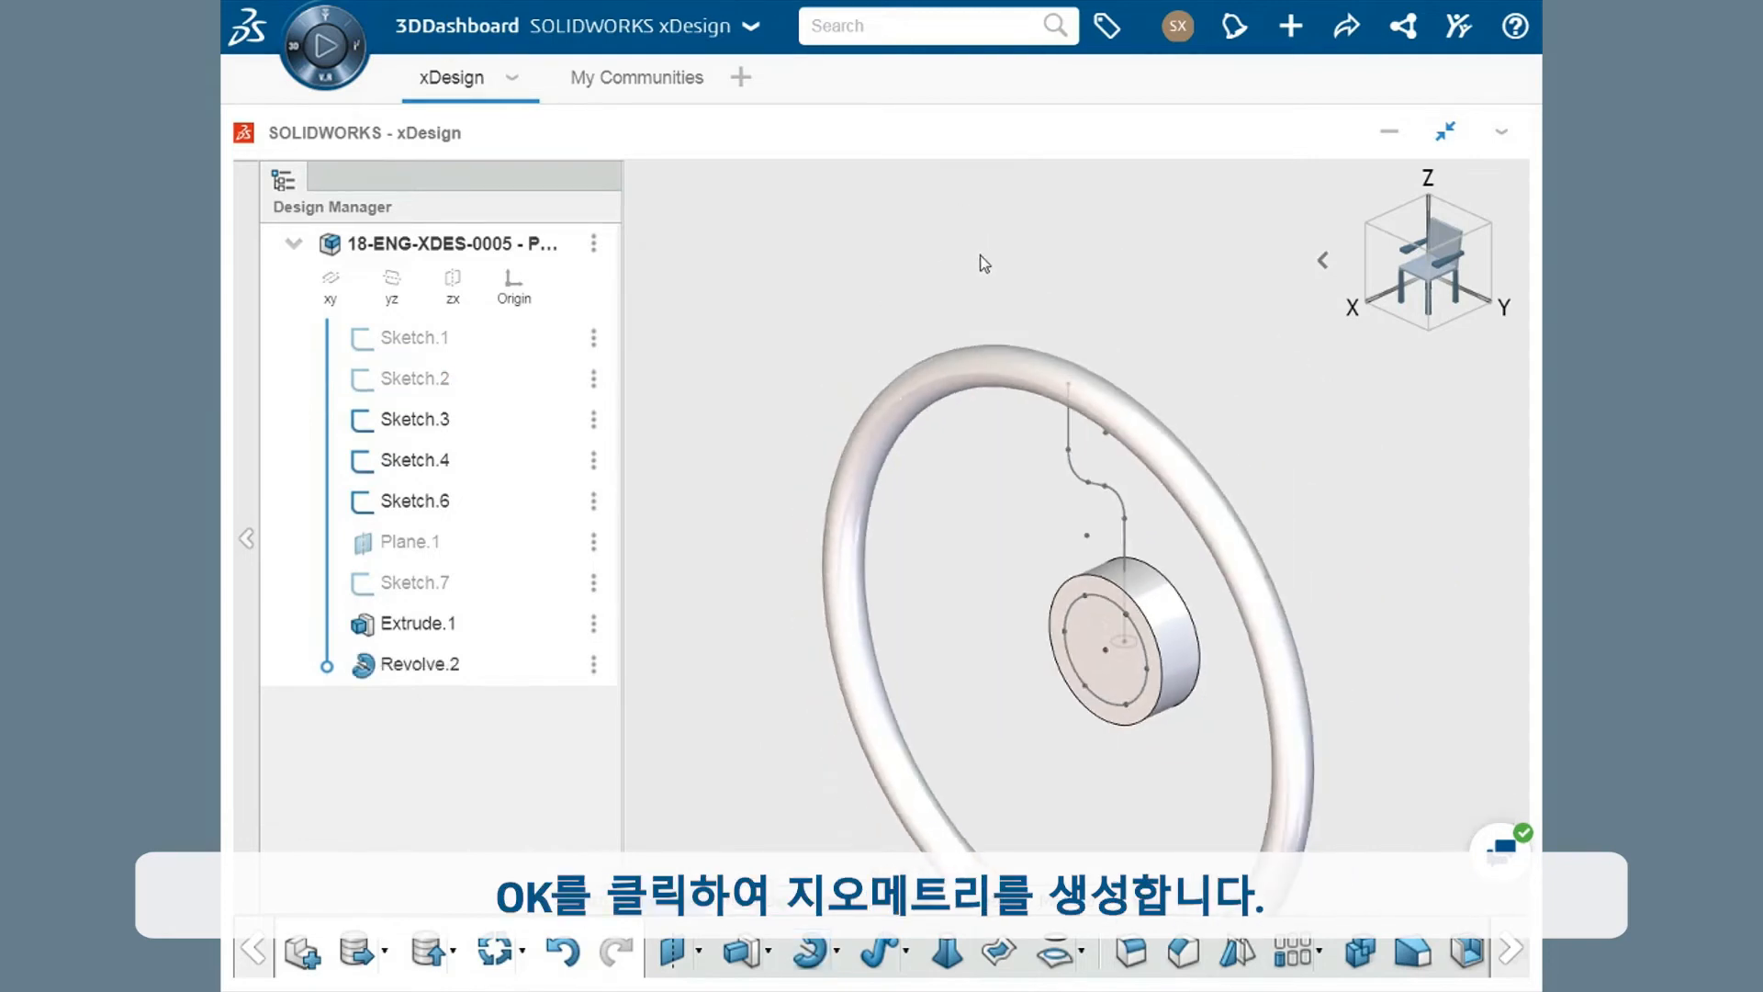
middle_drag(961, 574, 916, 443)
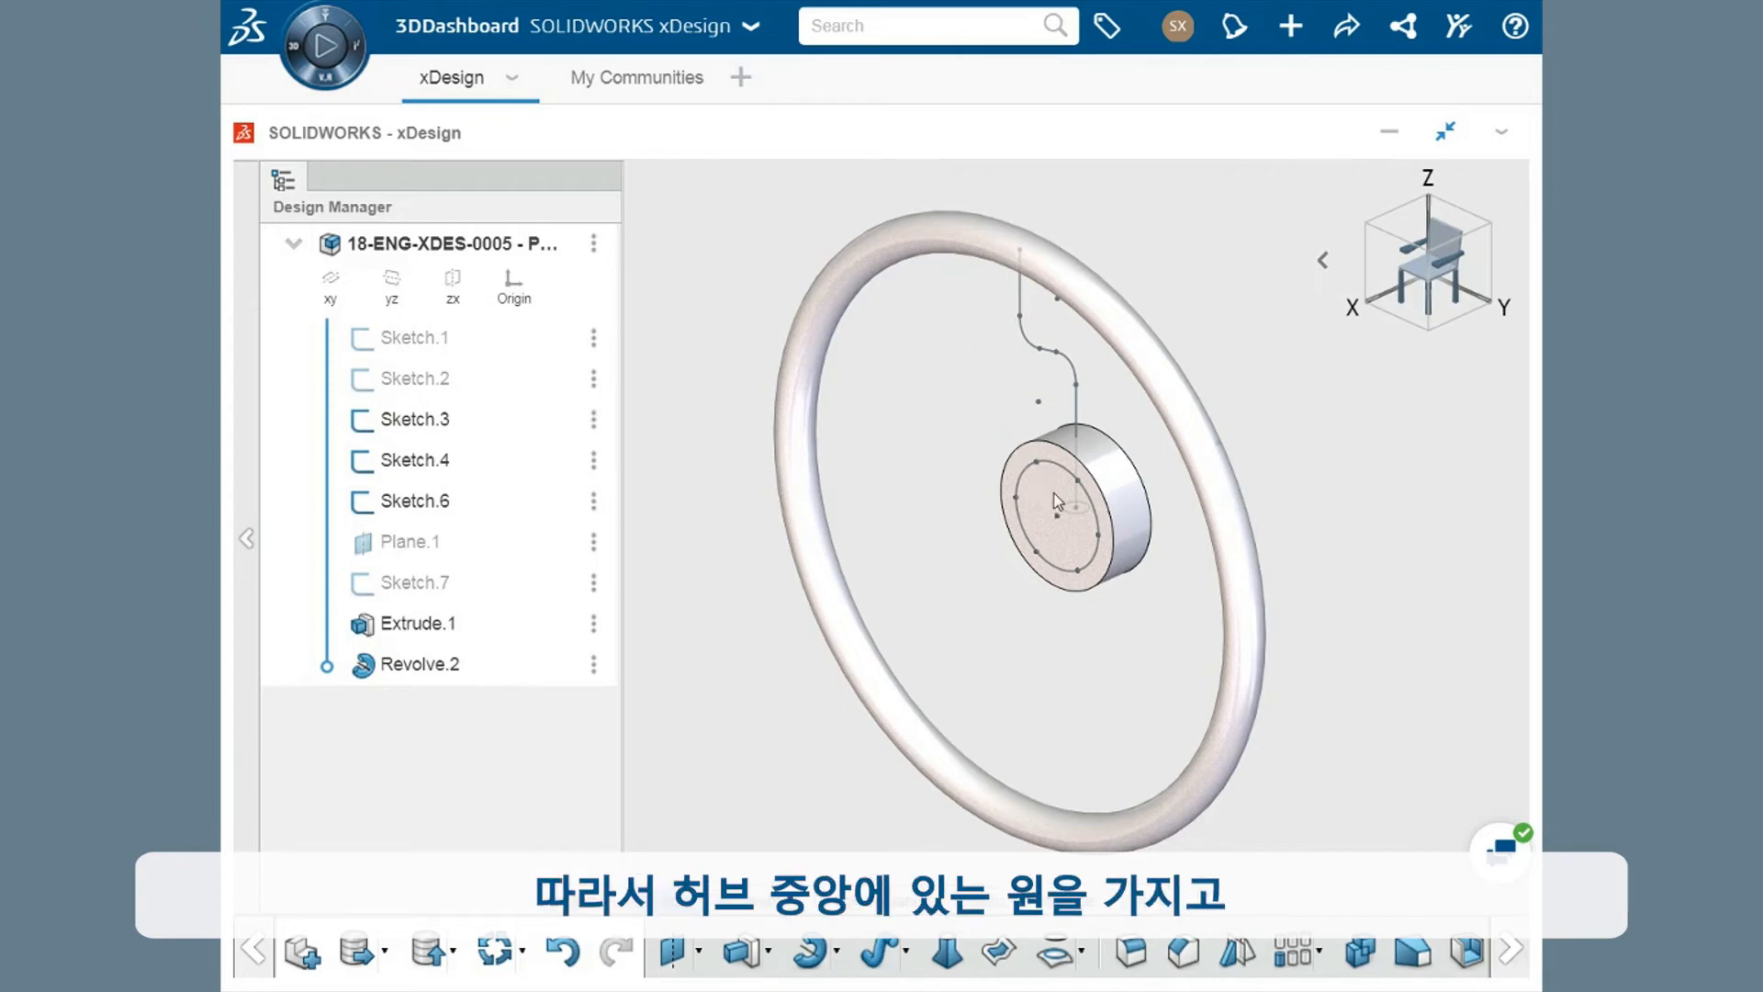
Sweep circle Sketch.3 along the curved sketch path to create the spoke Sweep.3.
click(1076, 510)
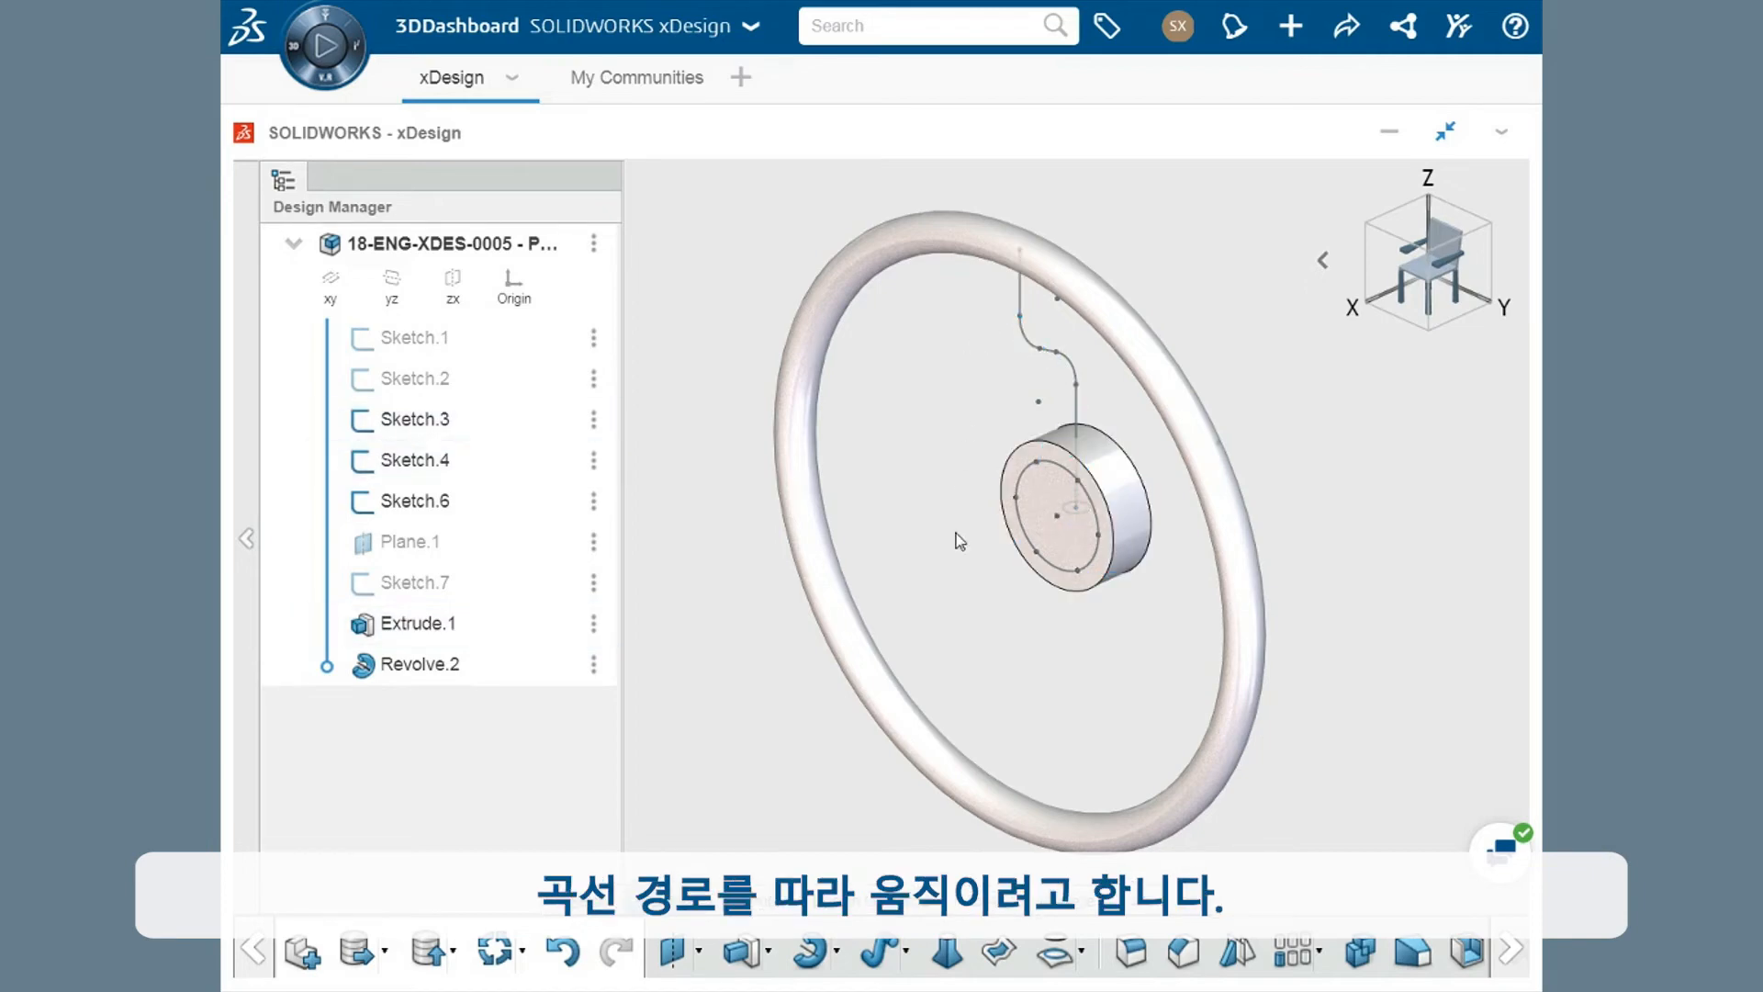
click(883, 954)
middle_drag(1095, 641, 1216, 692)
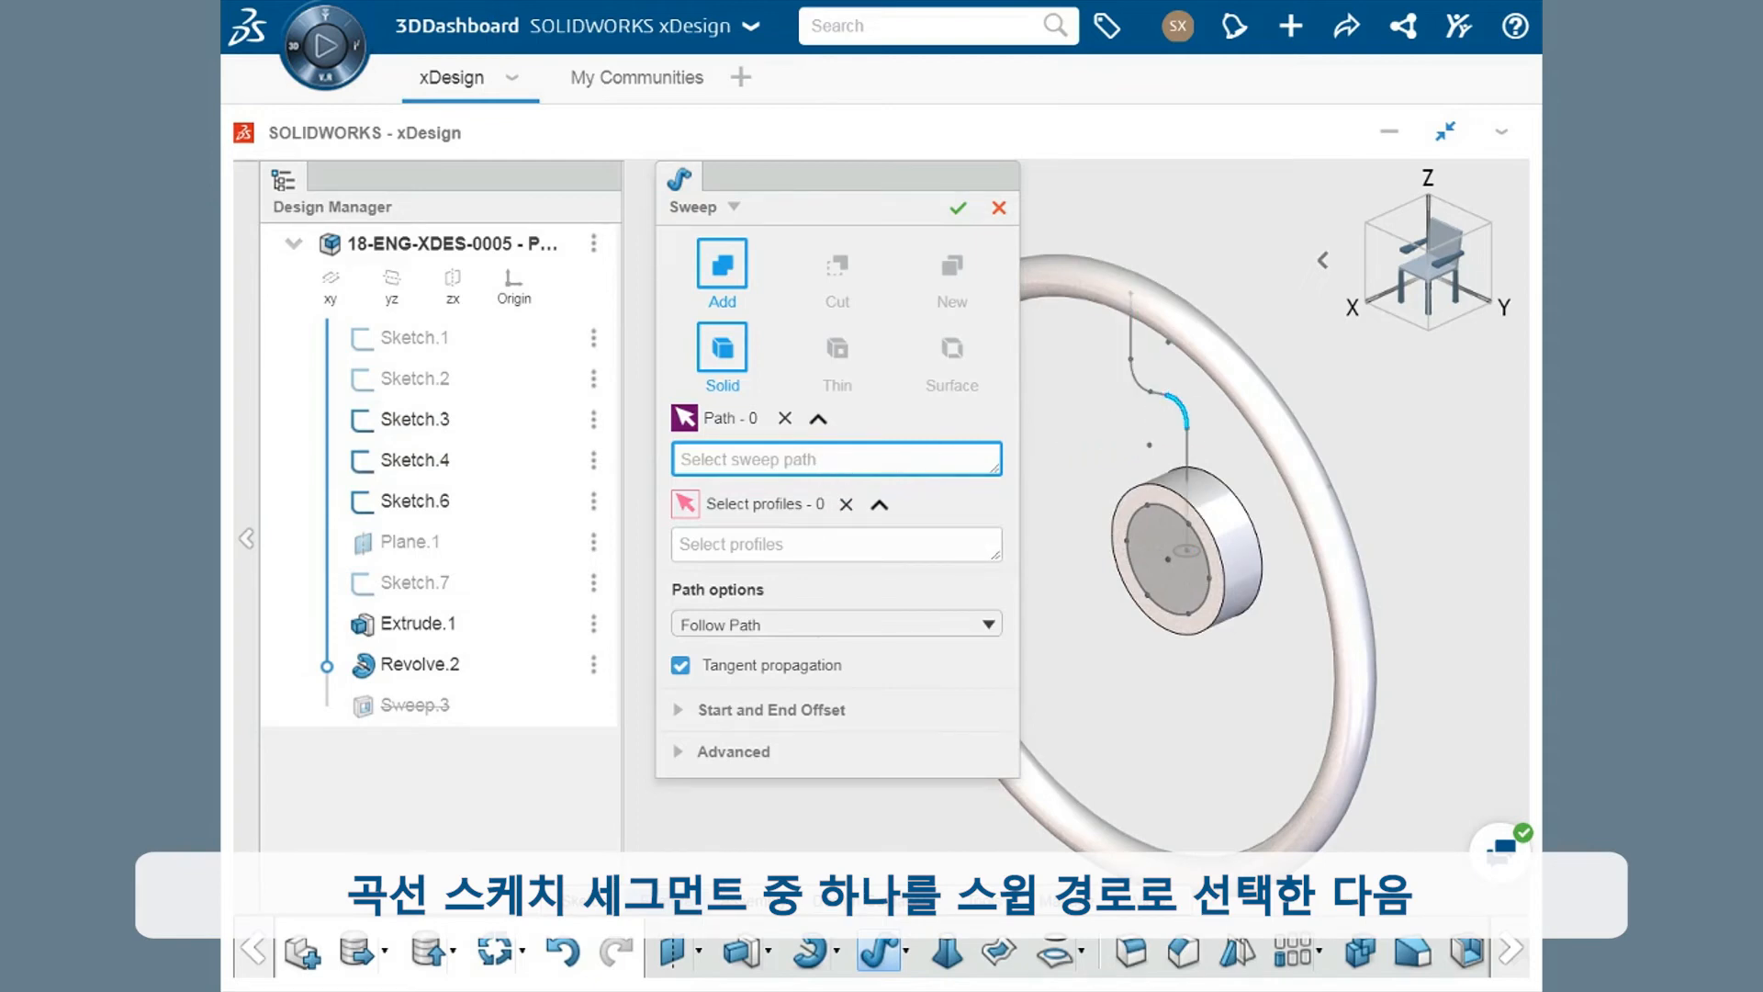
click(1187, 414)
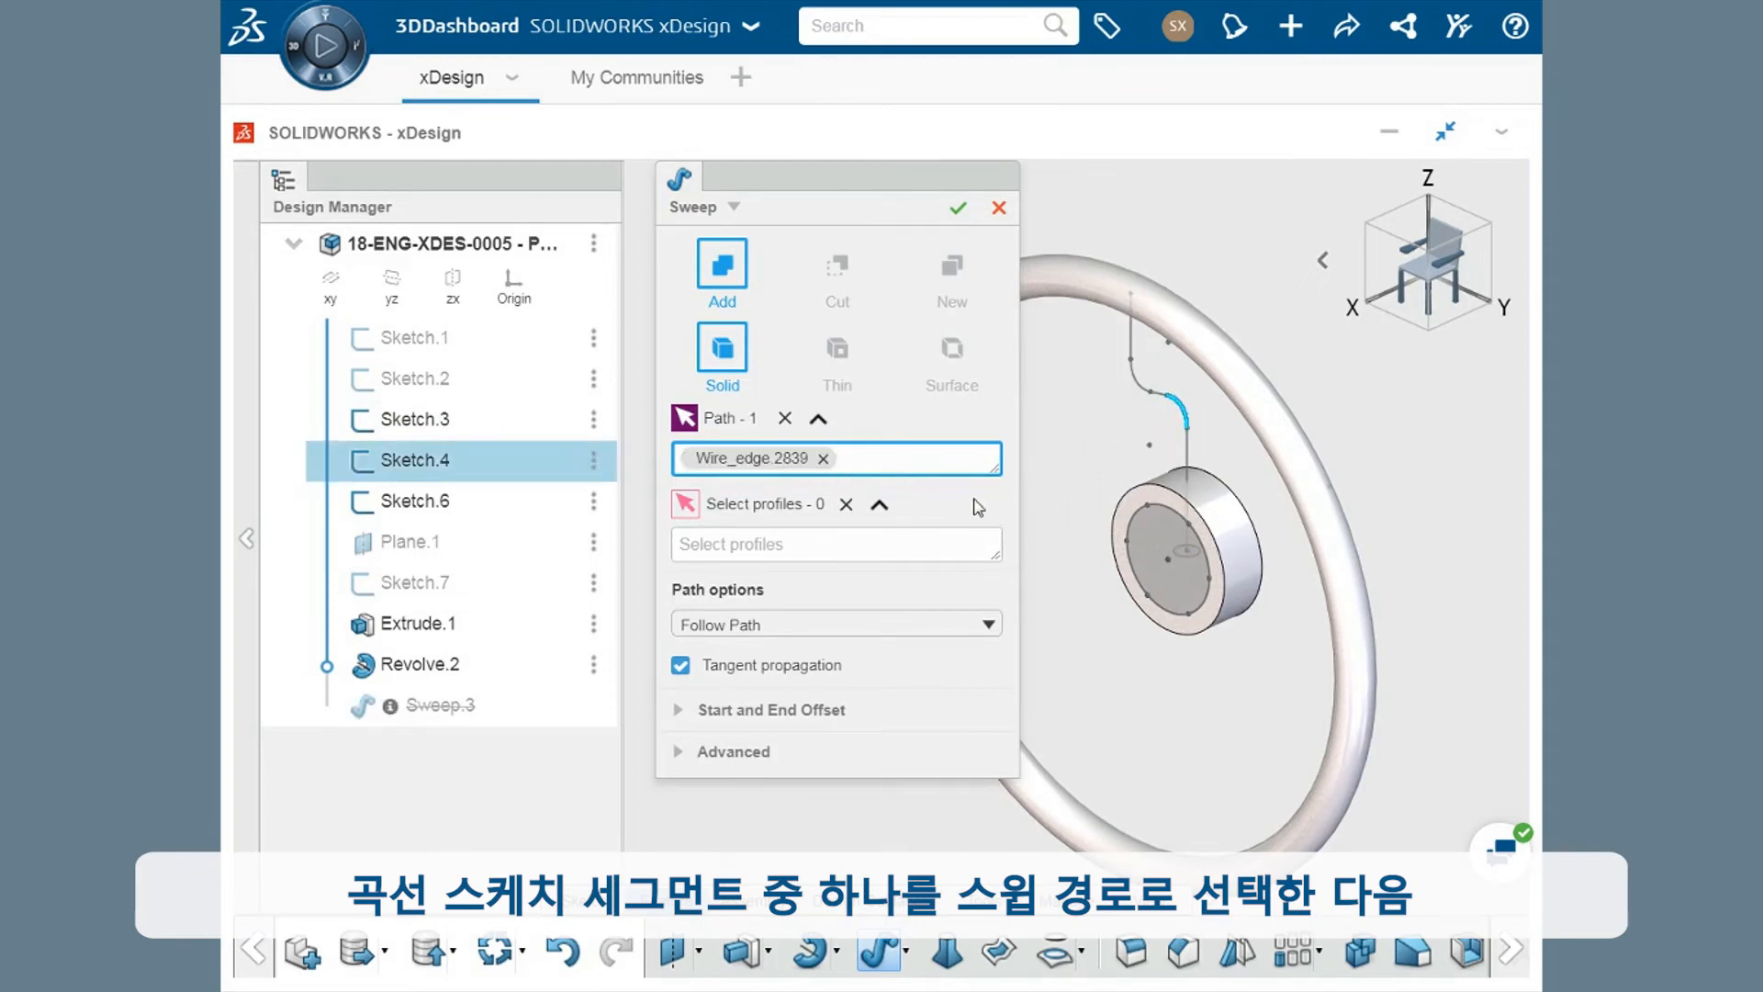
click(817, 546)
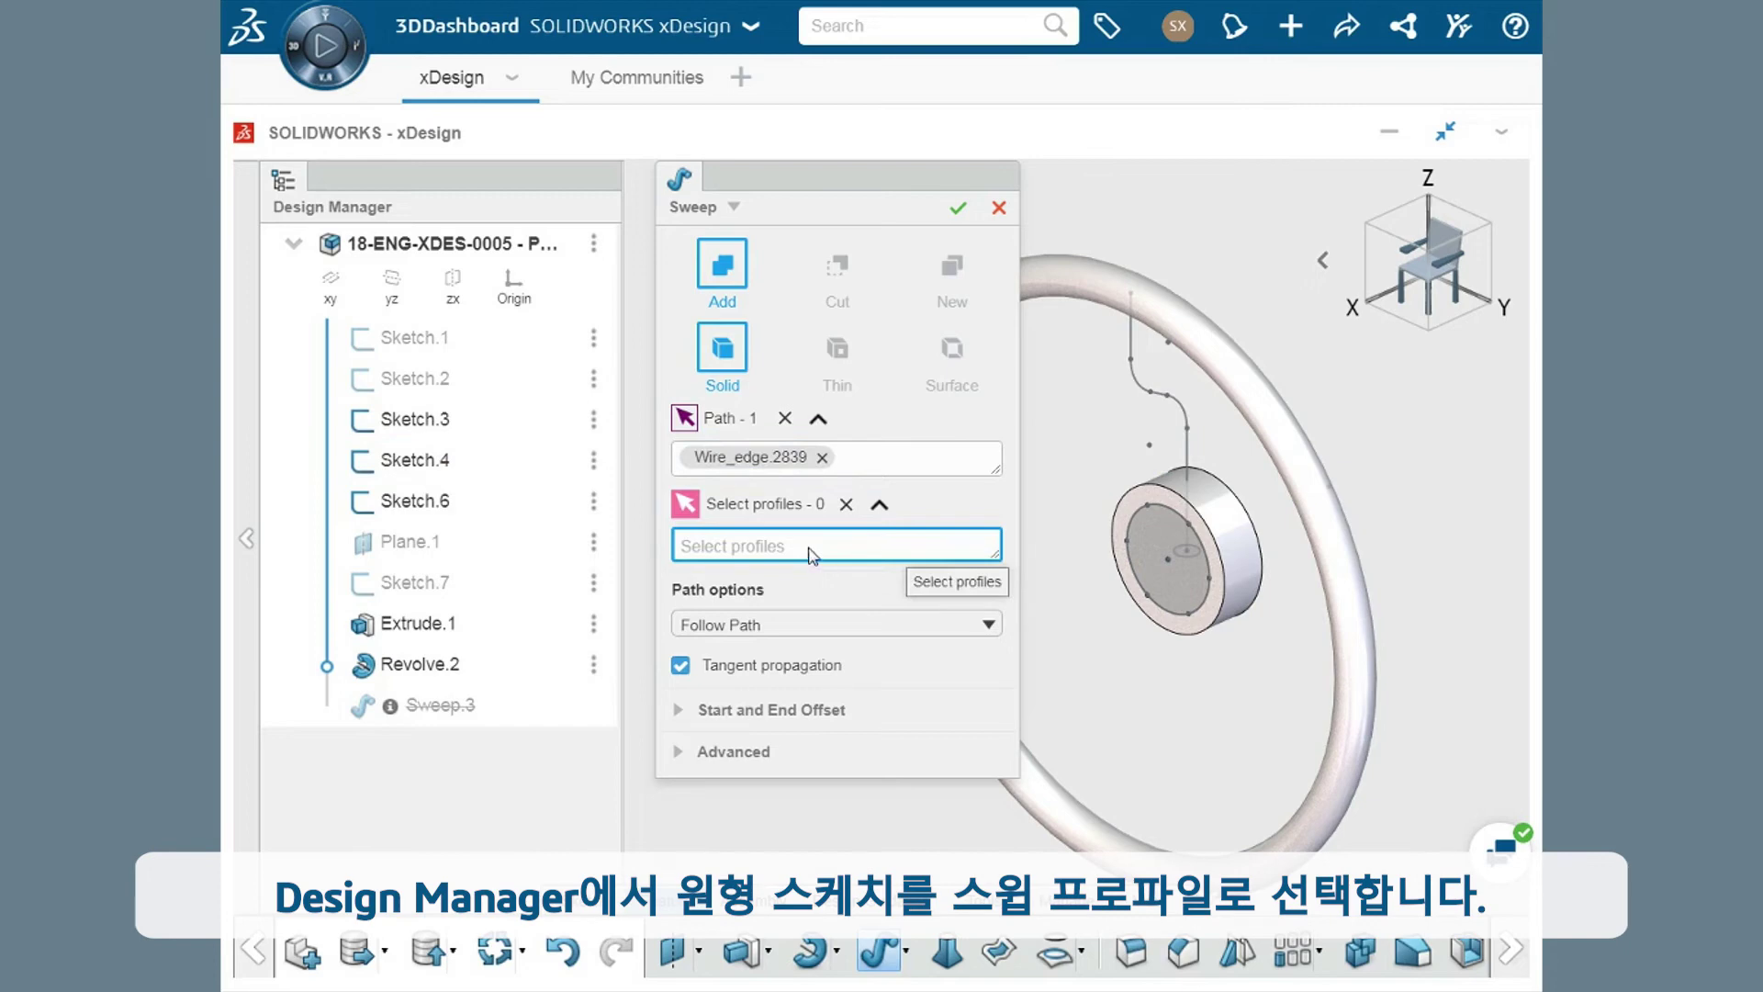
click(450, 430)
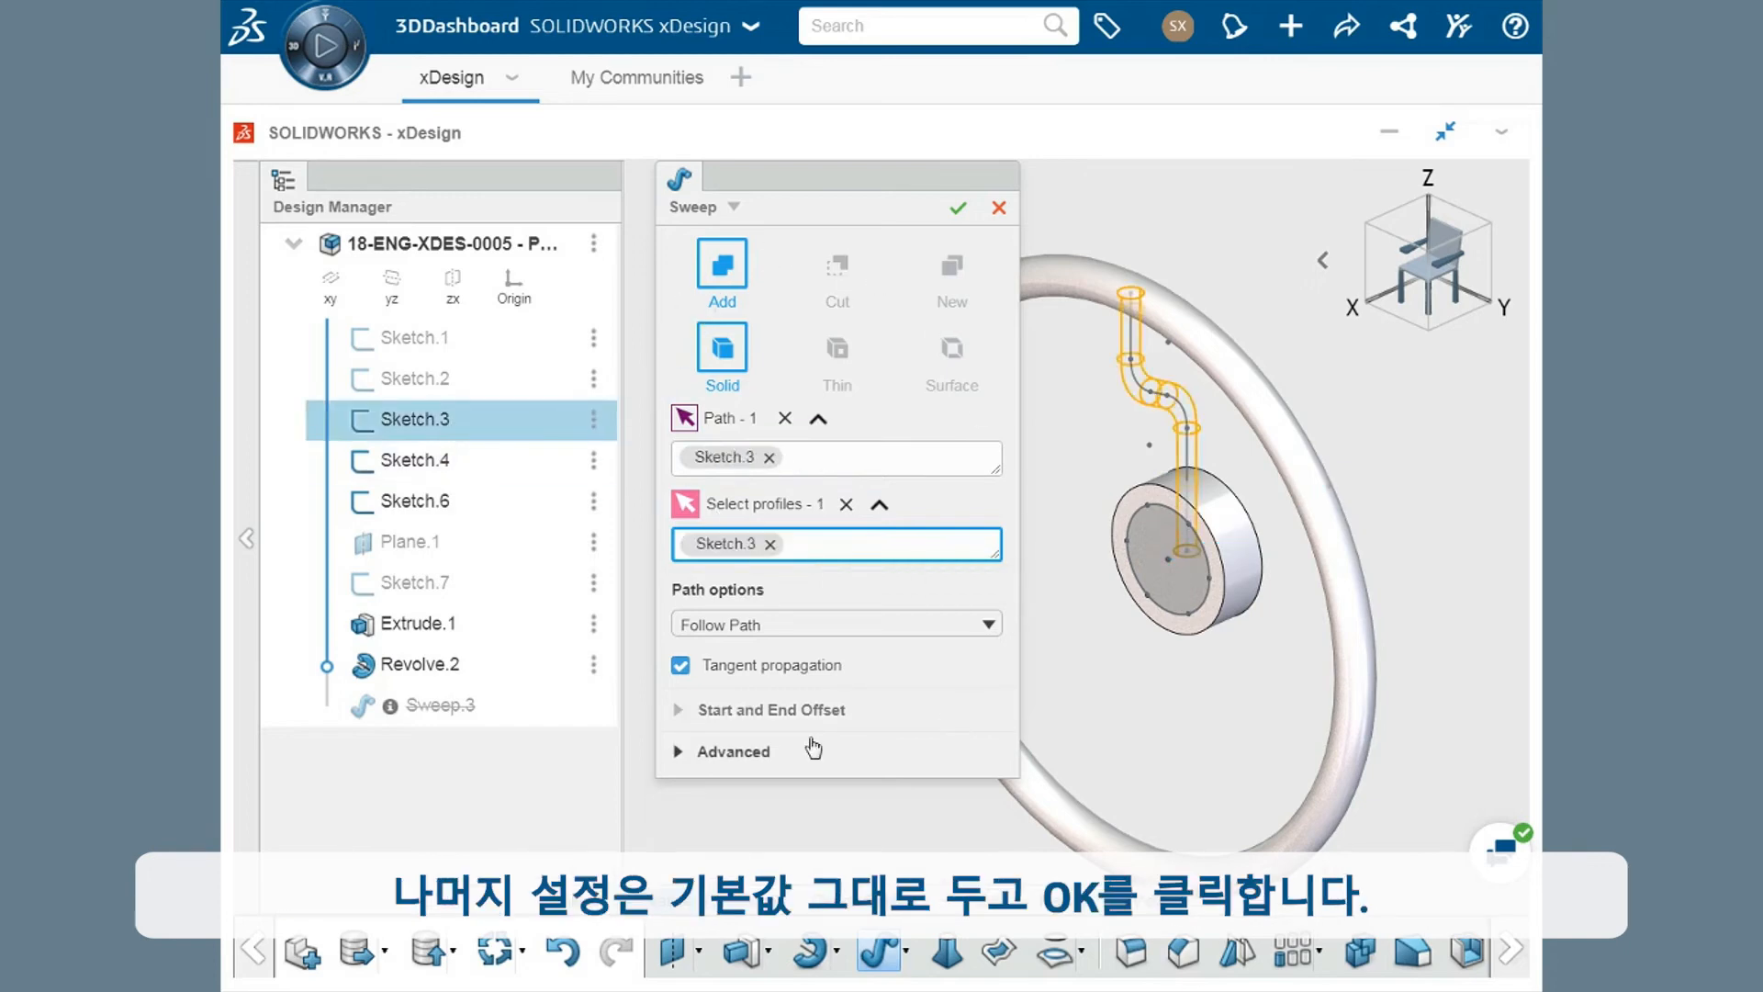
click(958, 208)
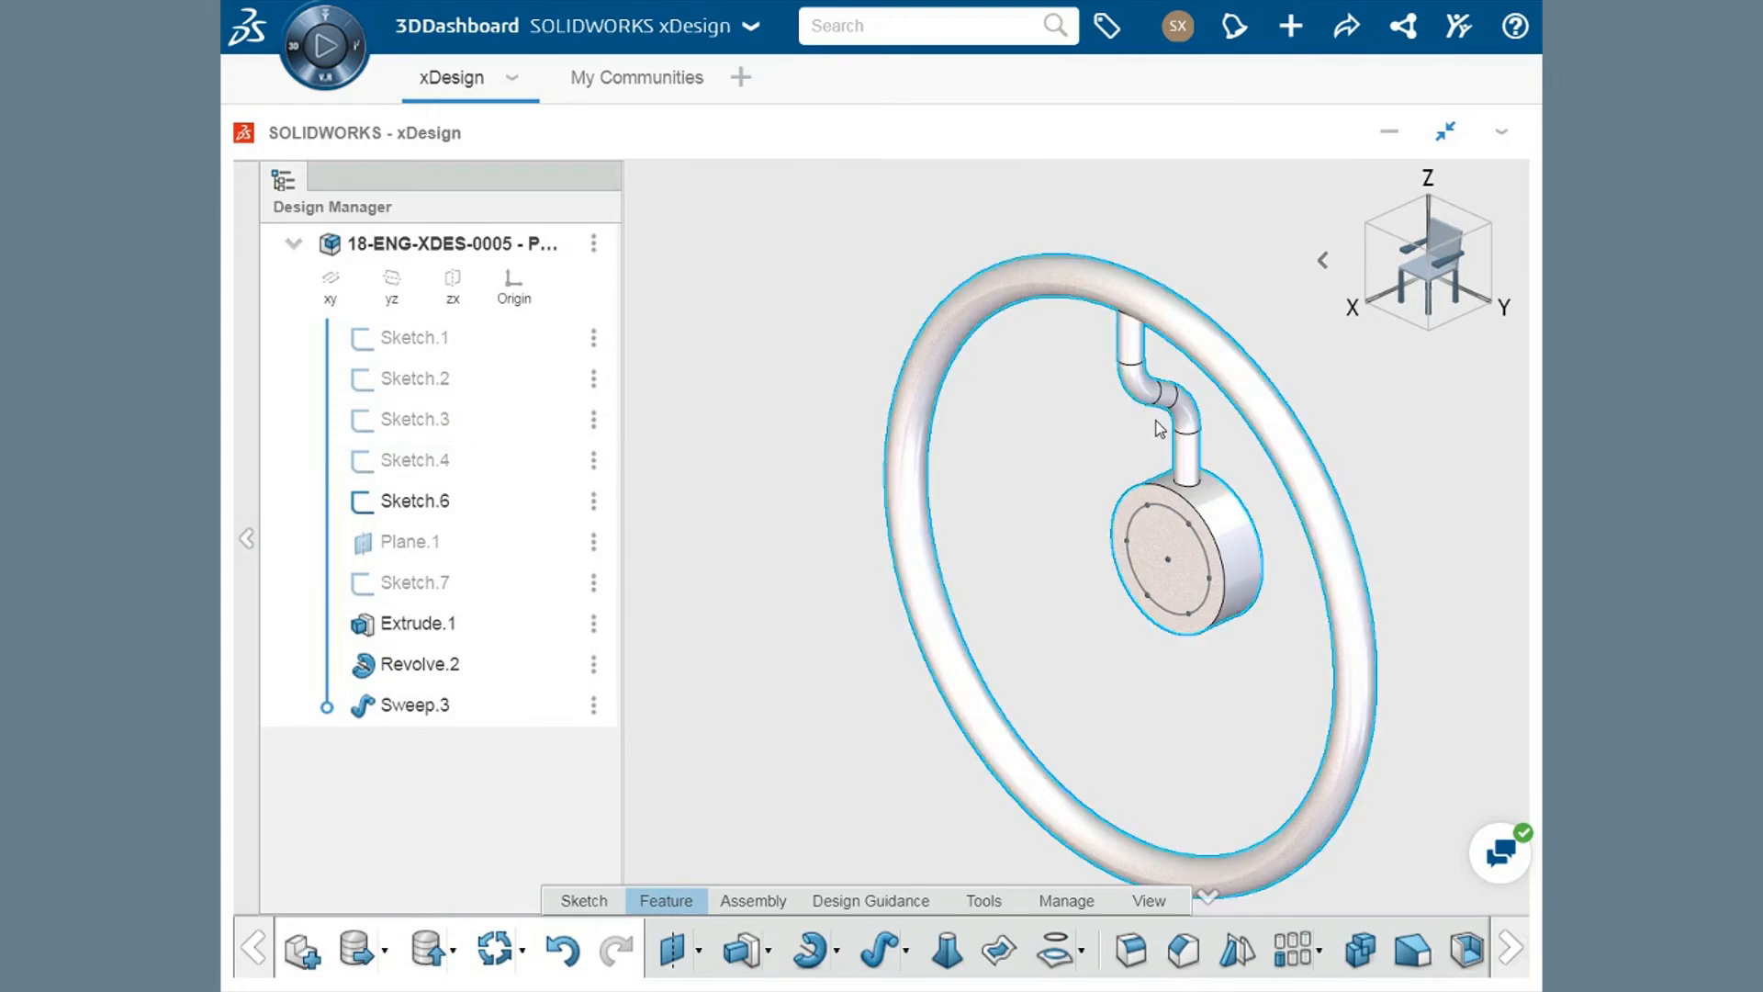
scroll(1158, 428, up, 2)
scroll(1157, 427, up, 2)
scroll(1157, 435, up, 2)
mouse_move(1148, 469)
middle_down()
mouse_move(690, 510)
mouse_move(1037, 510)
mouse_move(1017, 447)
middle_up()
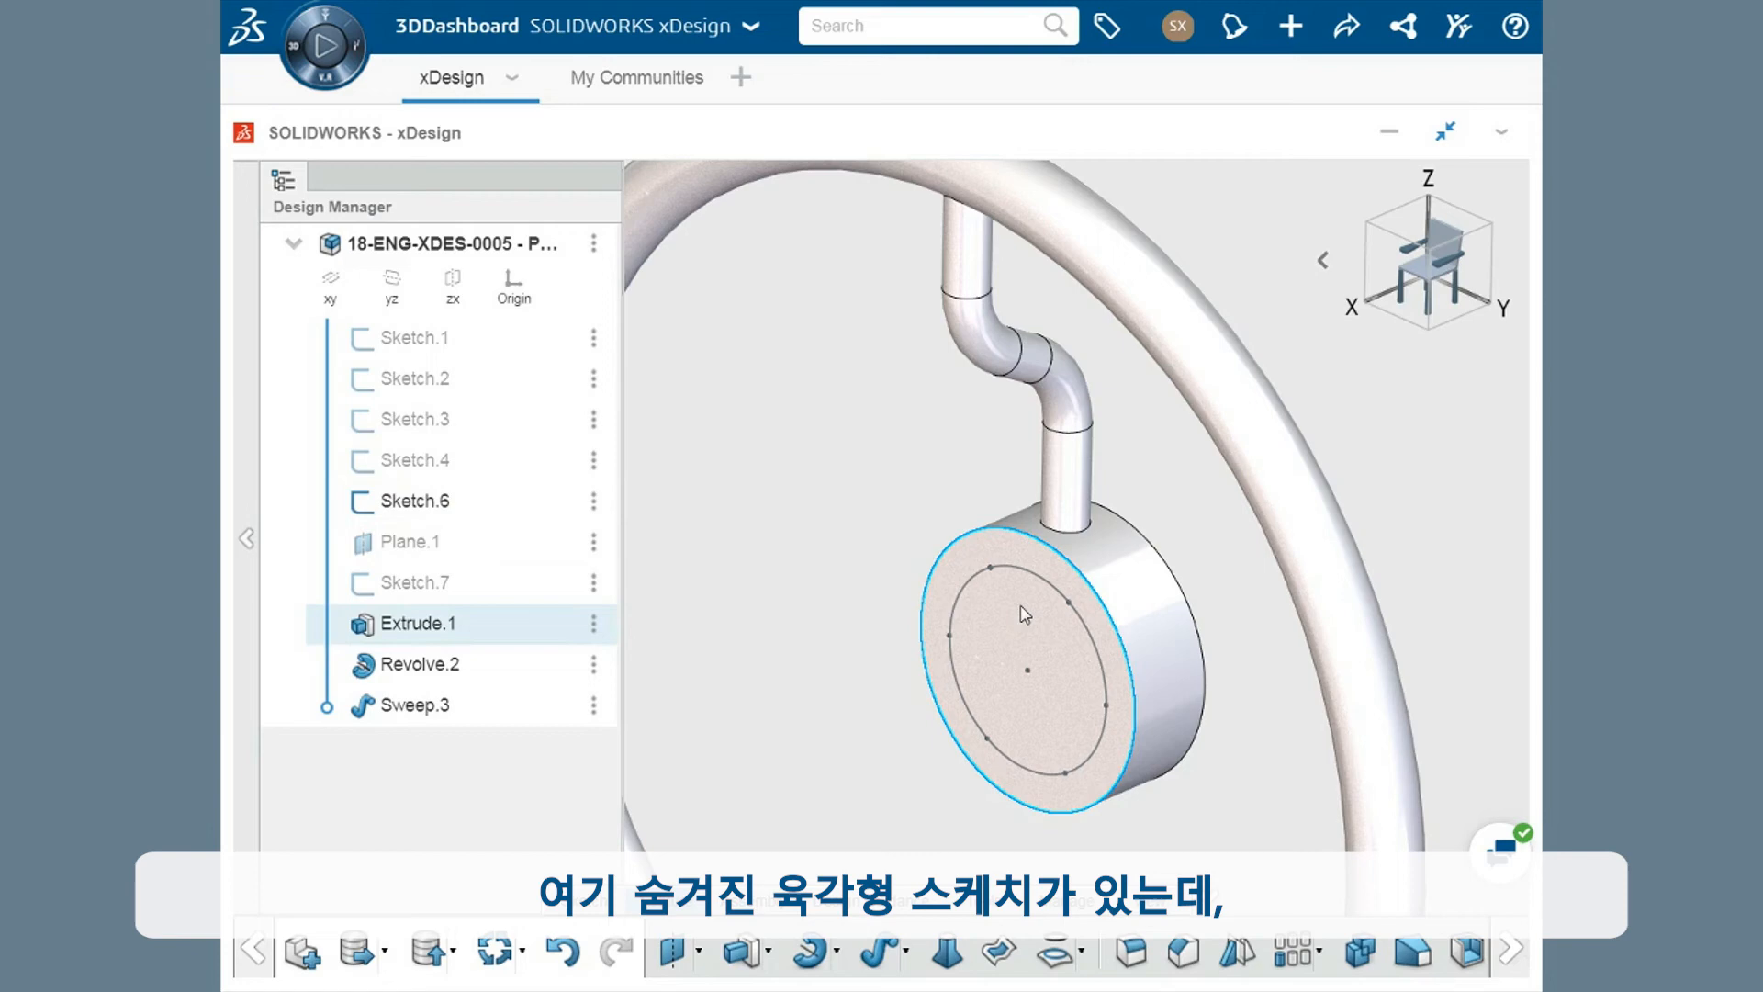
Show hexagon Sketch.7 on the hub face and begin Loft.1.
click(430, 593)
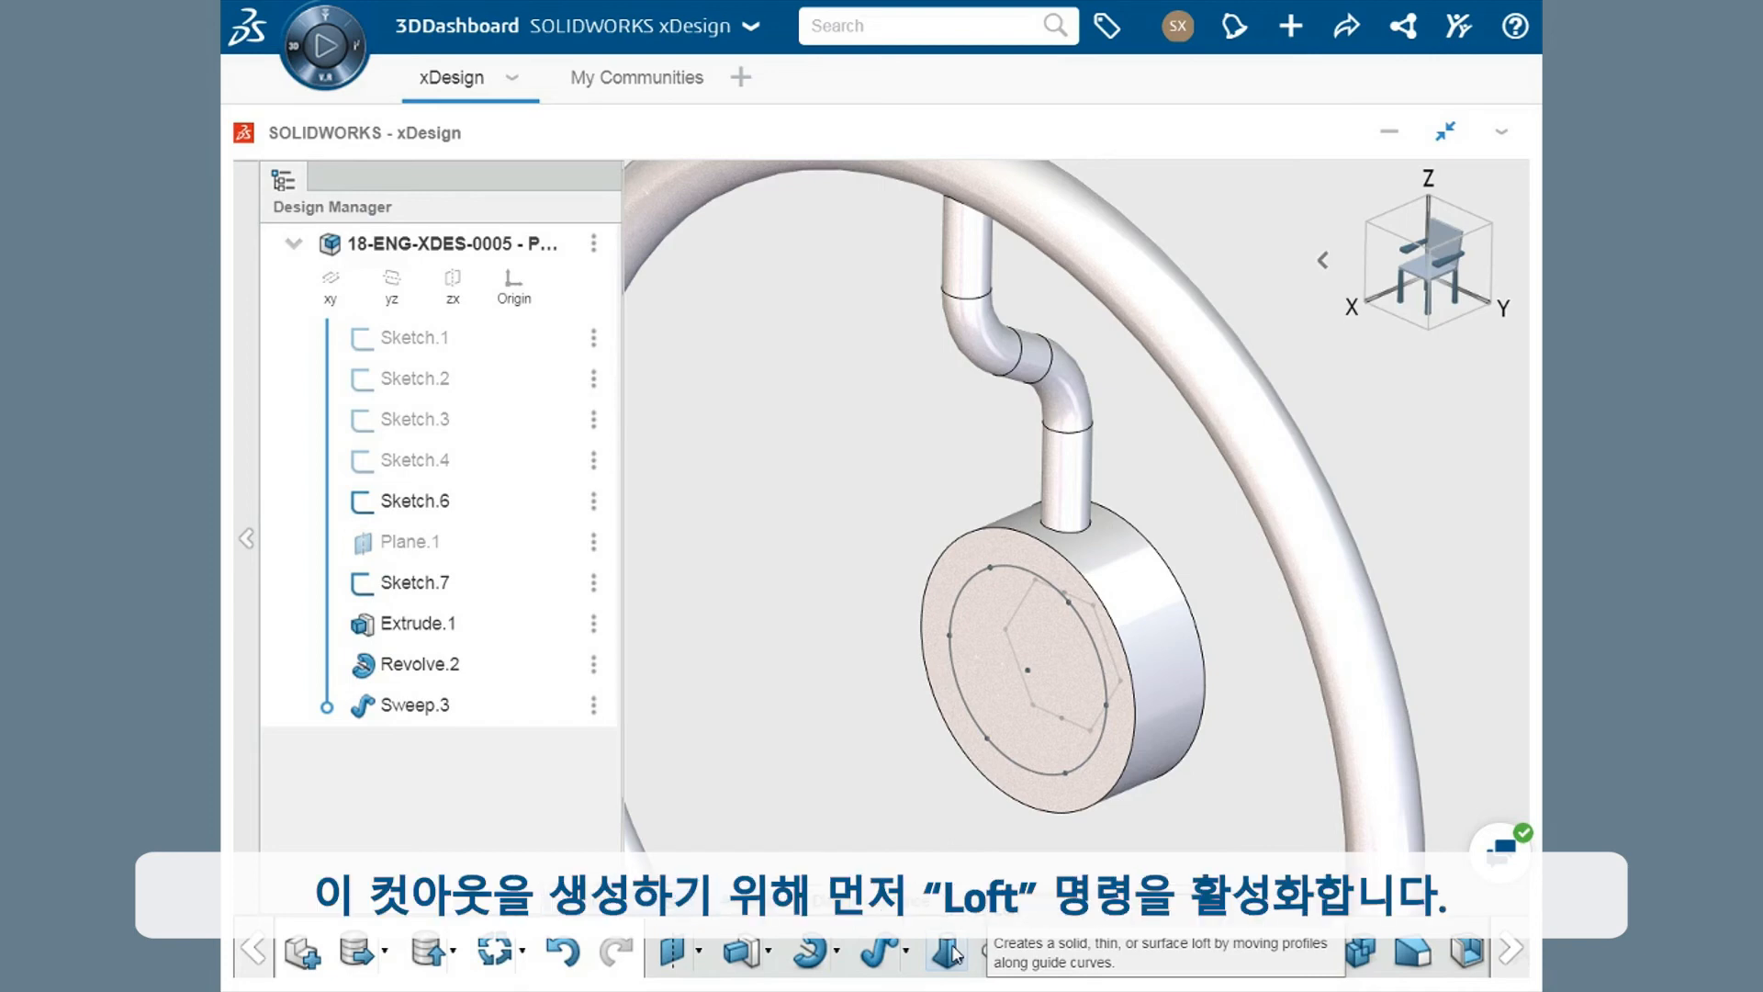
click(950, 953)
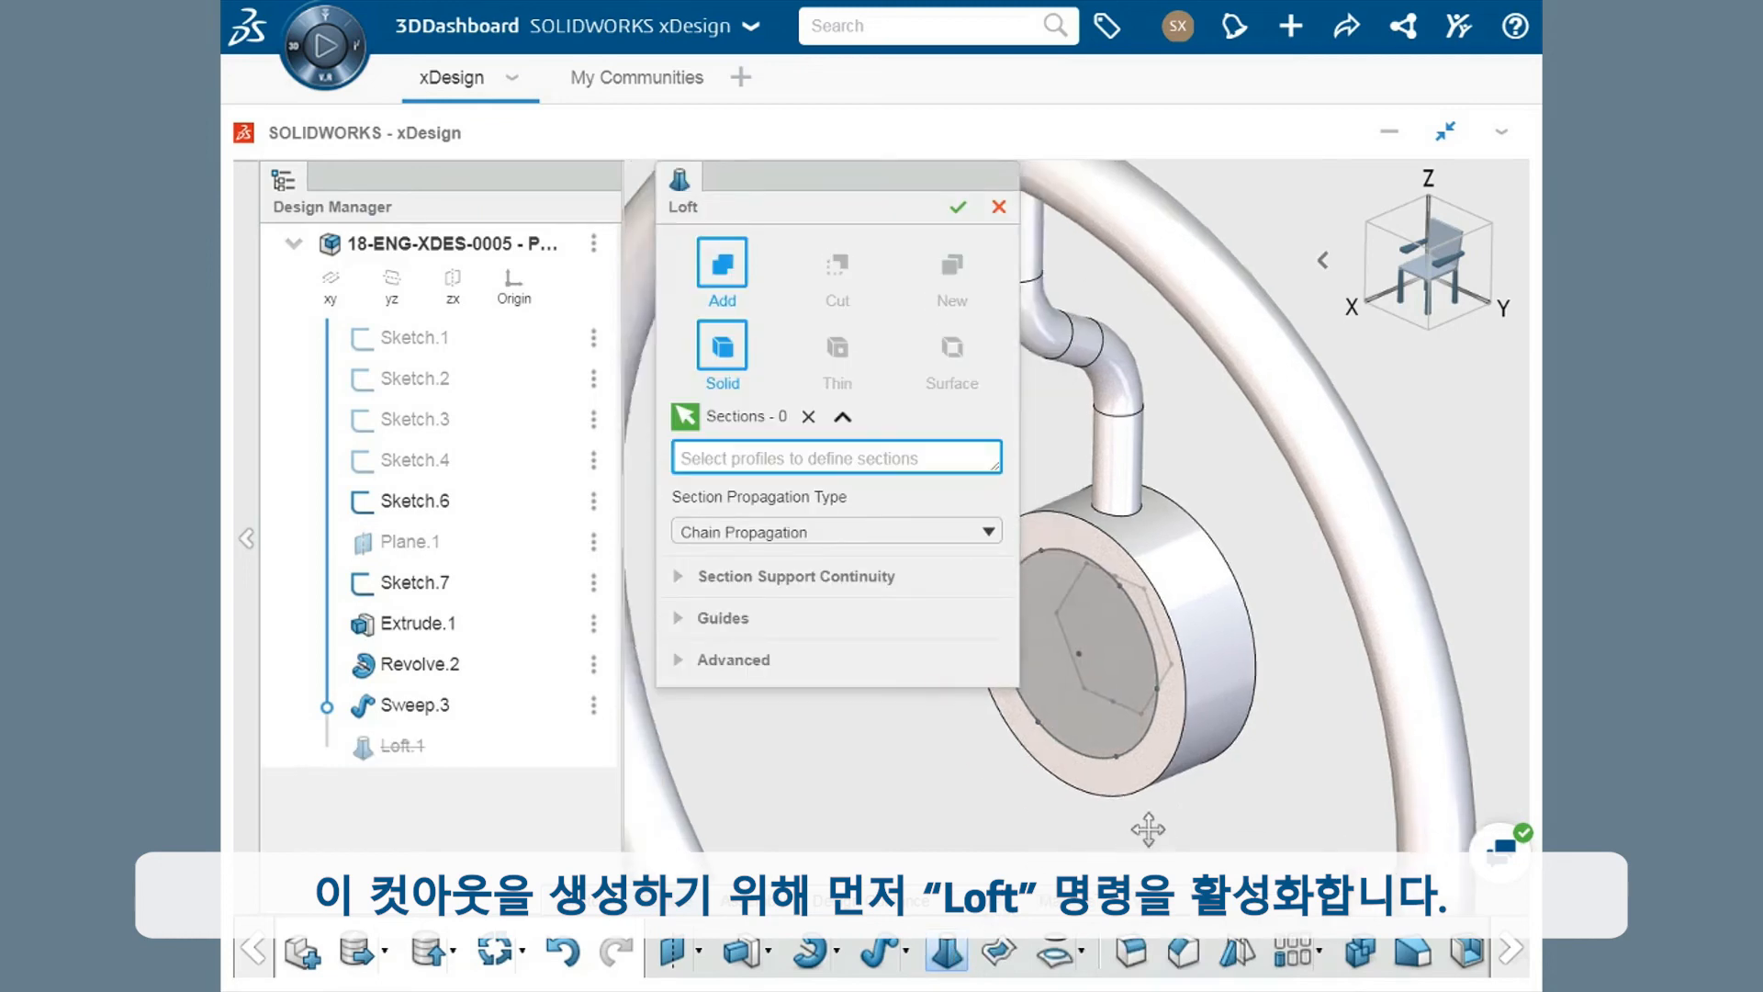
Cut-loft from the hub's circular face to the hexagon, forming the tapered hexagonal opening.
middle_drag(1055, 847, 1235, 783)
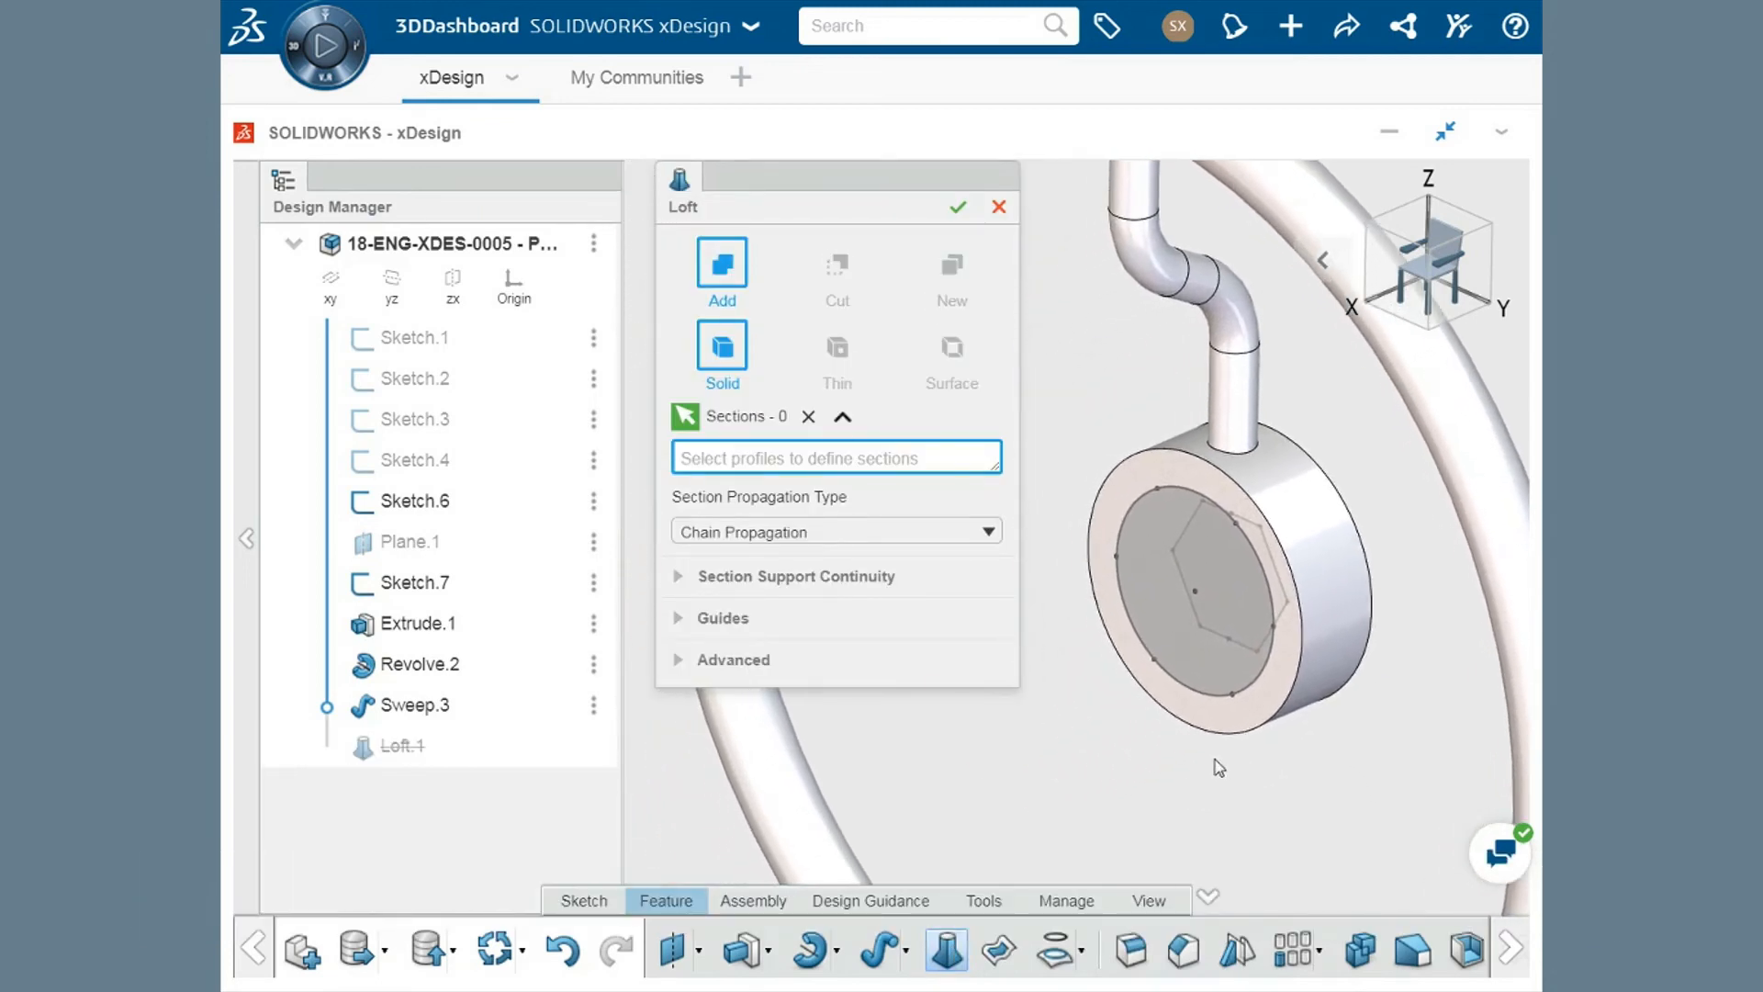
click(838, 269)
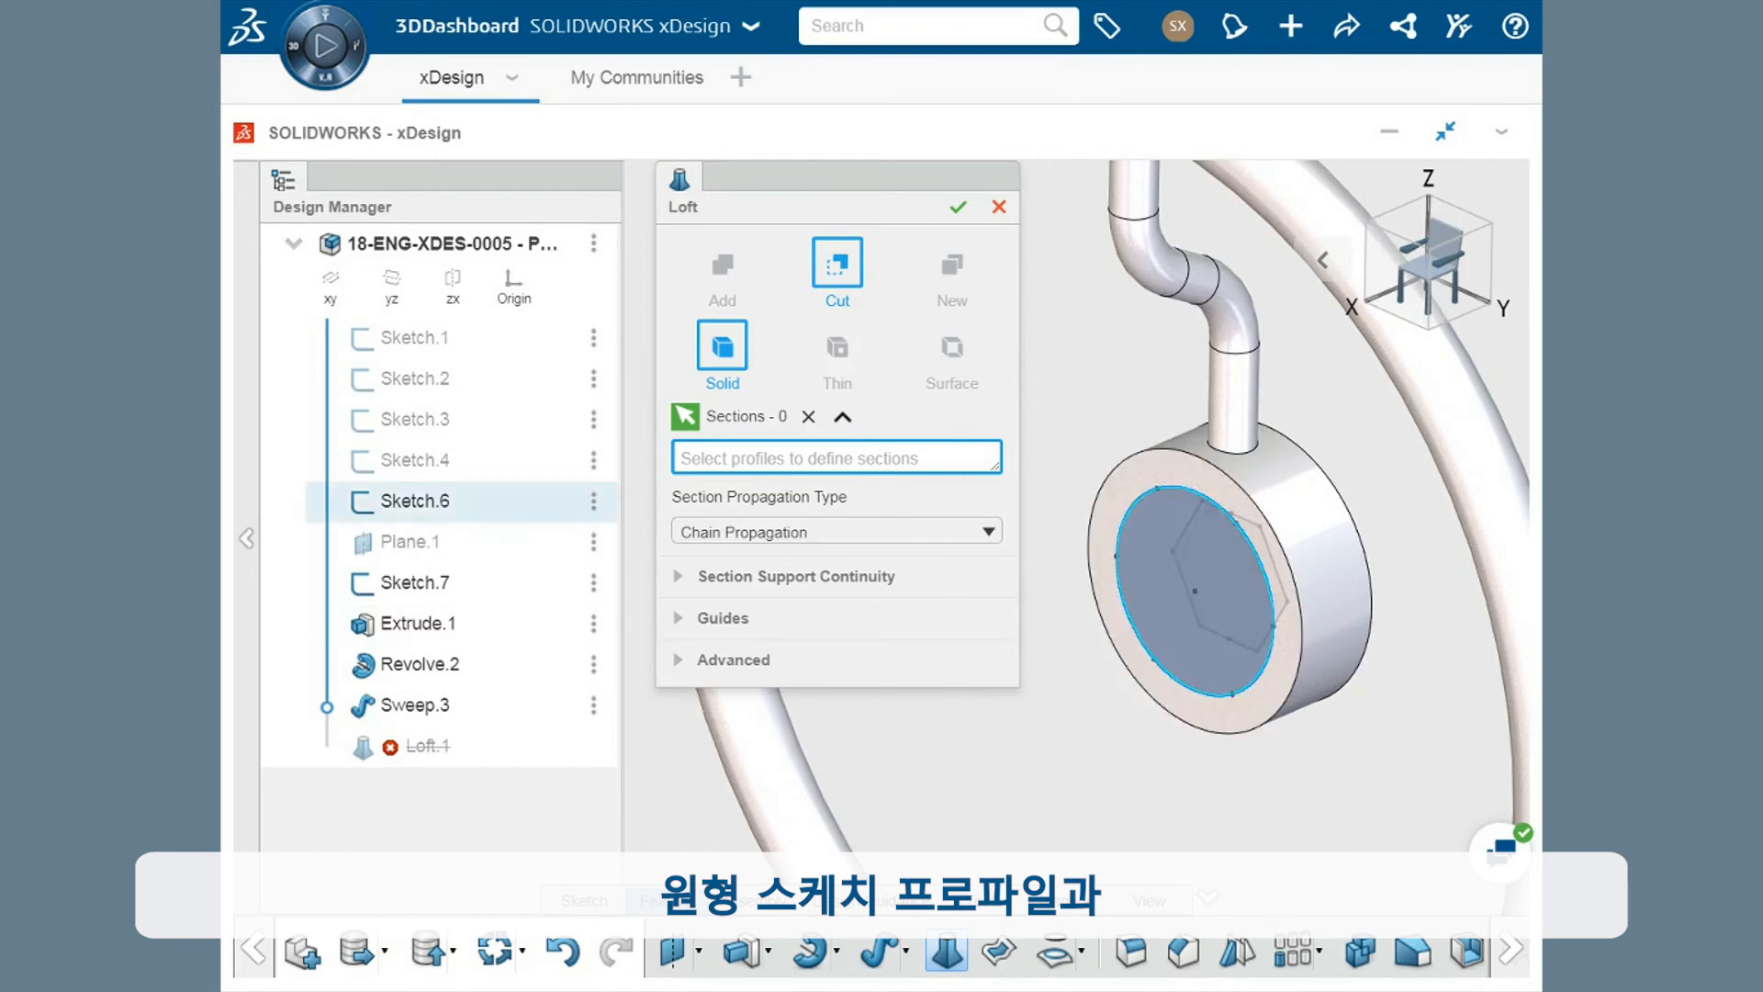
click(1196, 589)
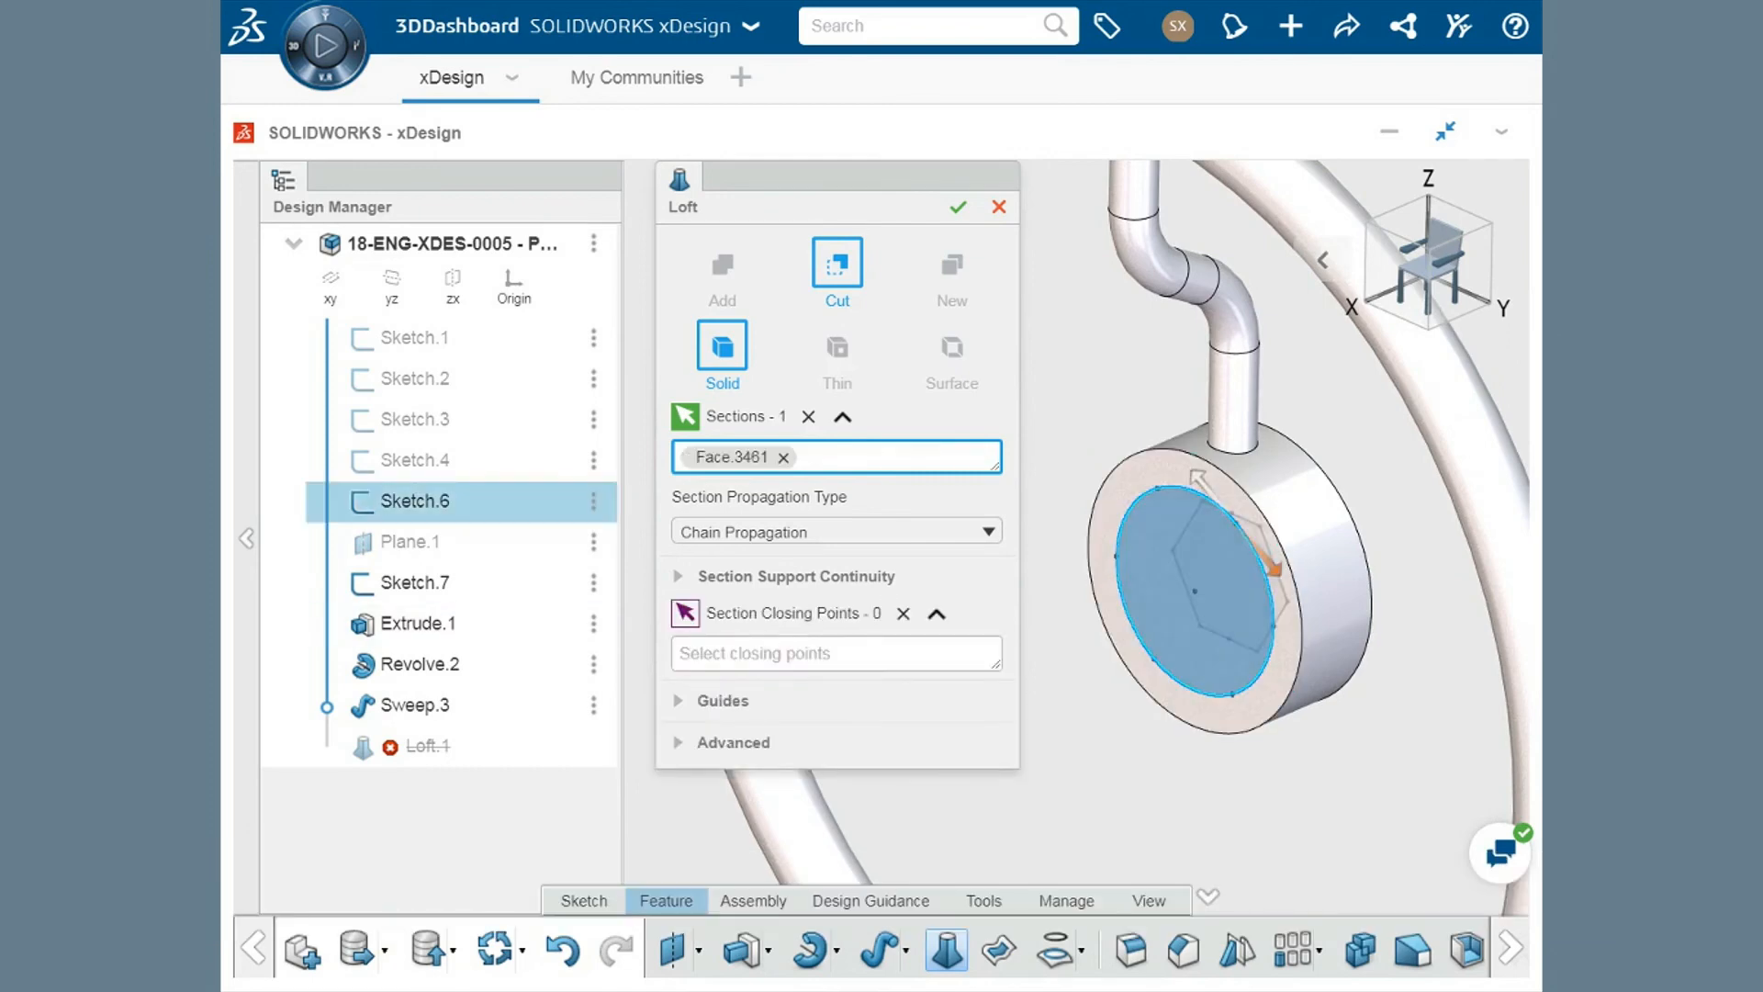
click(1282, 611)
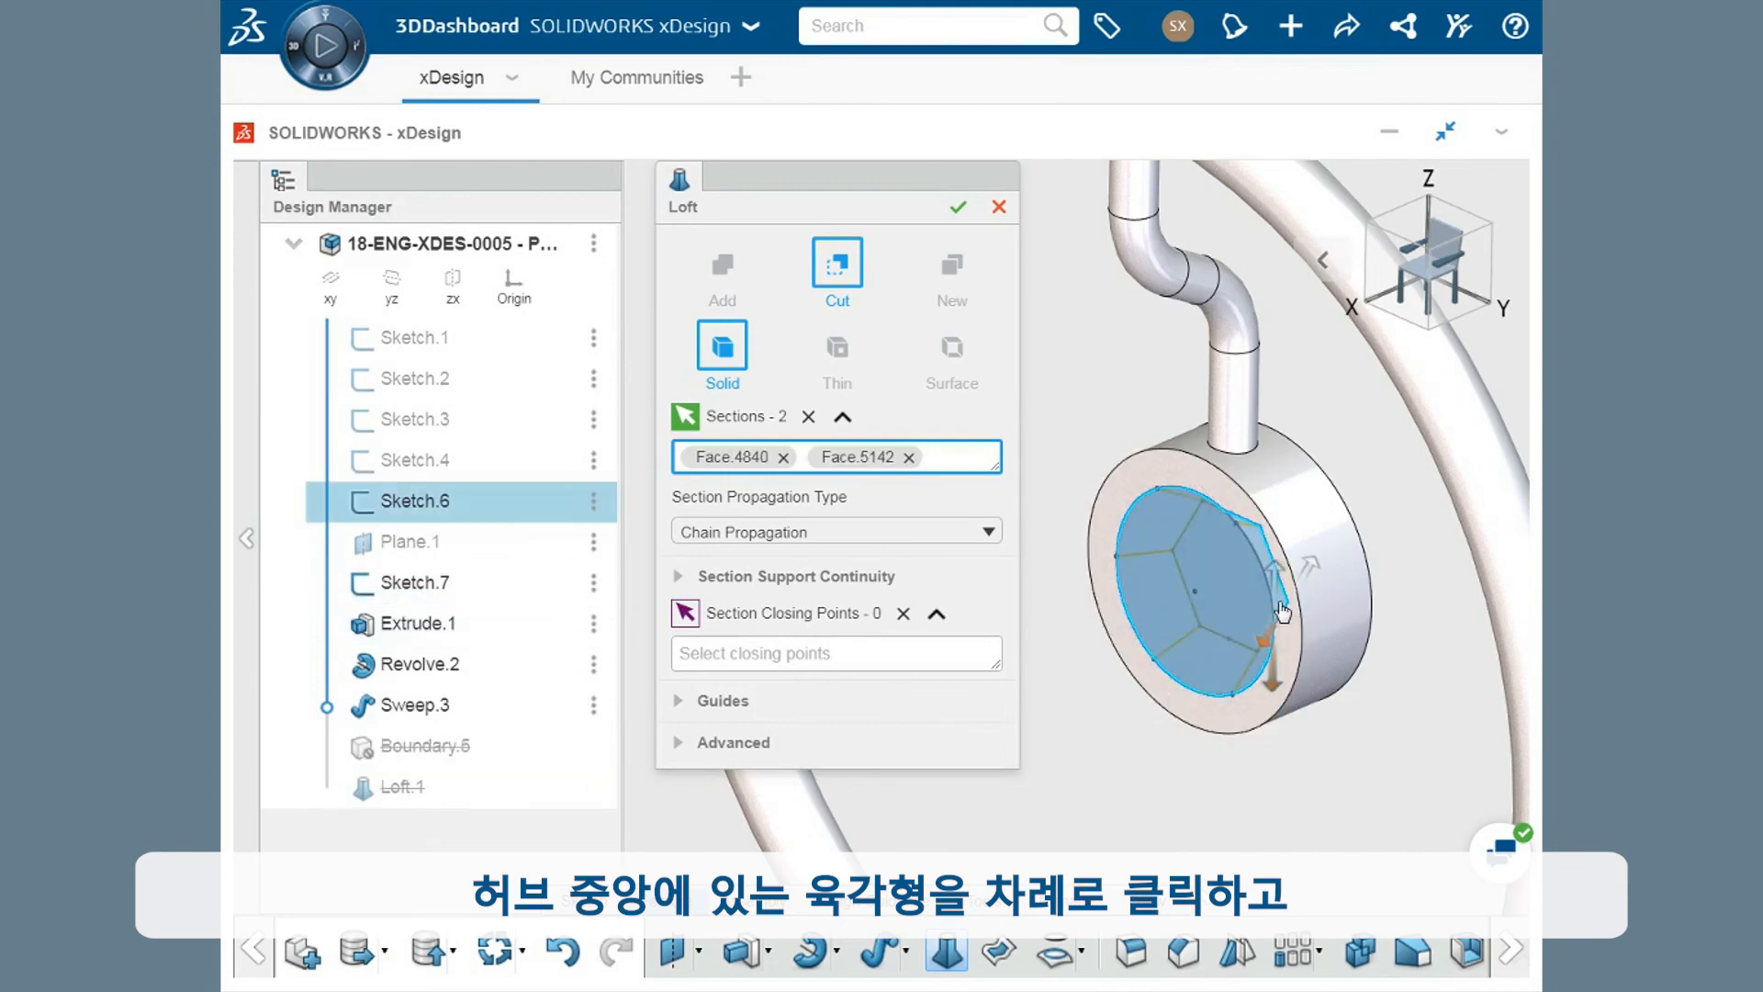
click(957, 209)
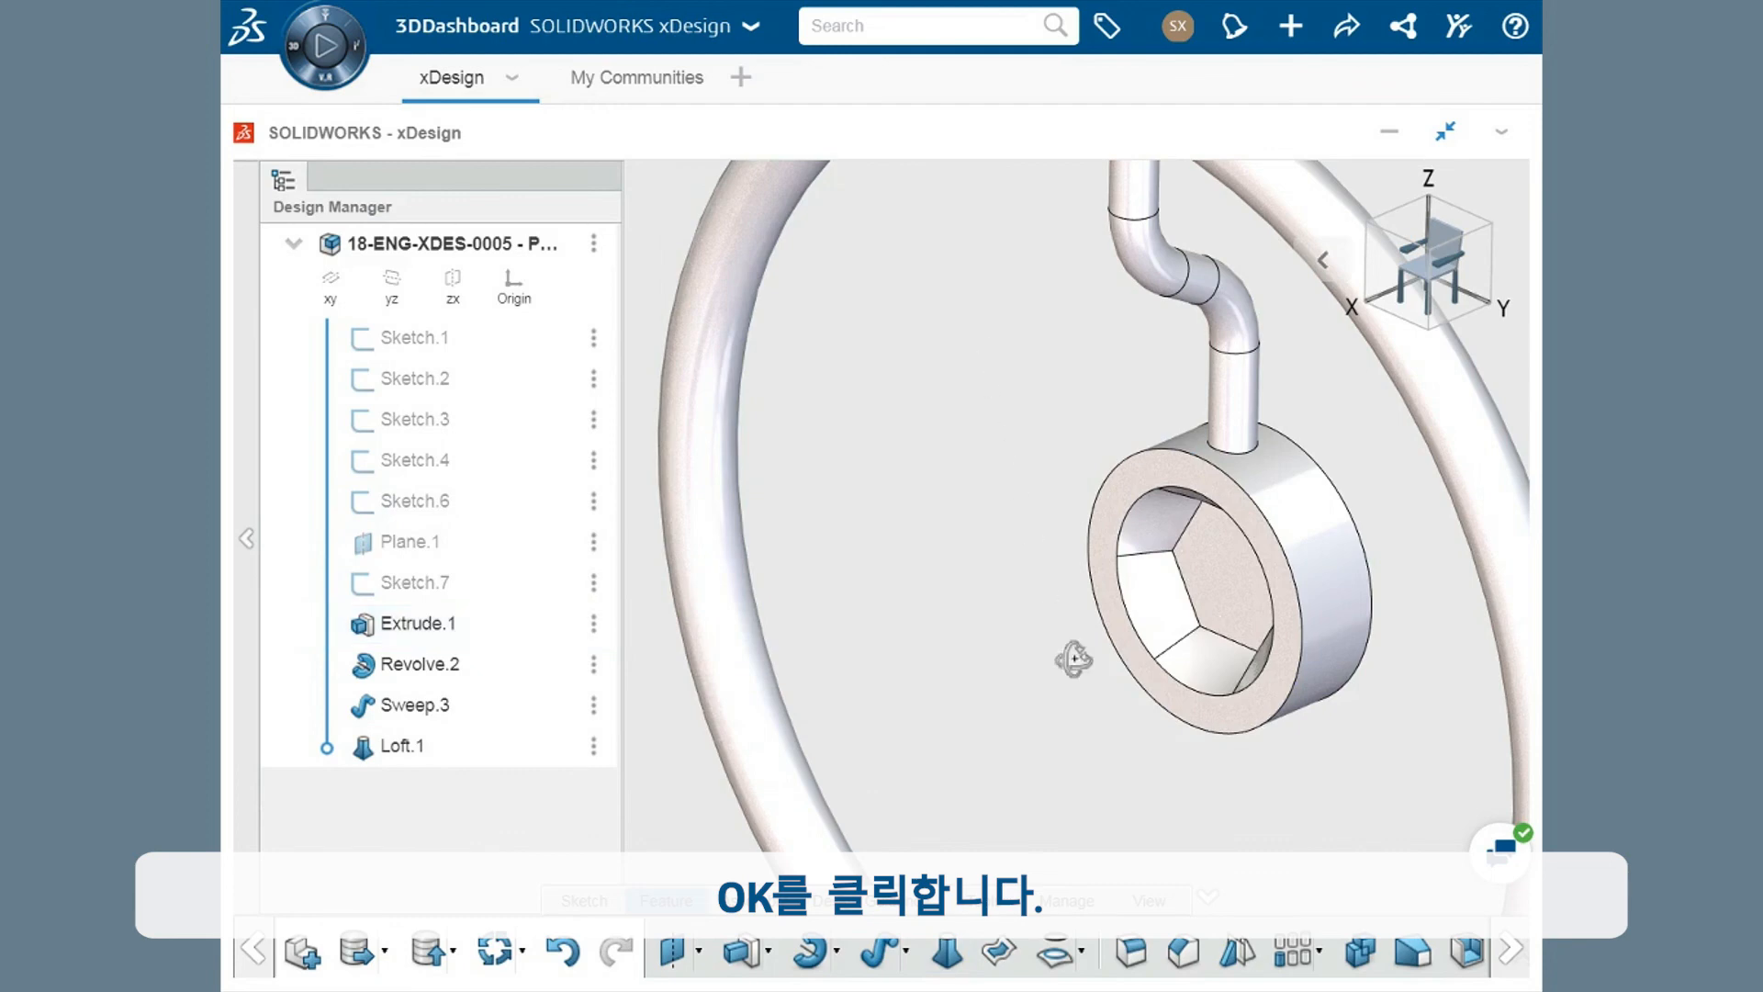
mouse_move(1074, 659)
middle_down()
mouse_move(1270, 577)
mouse_move(1102, 636)
middle_up()
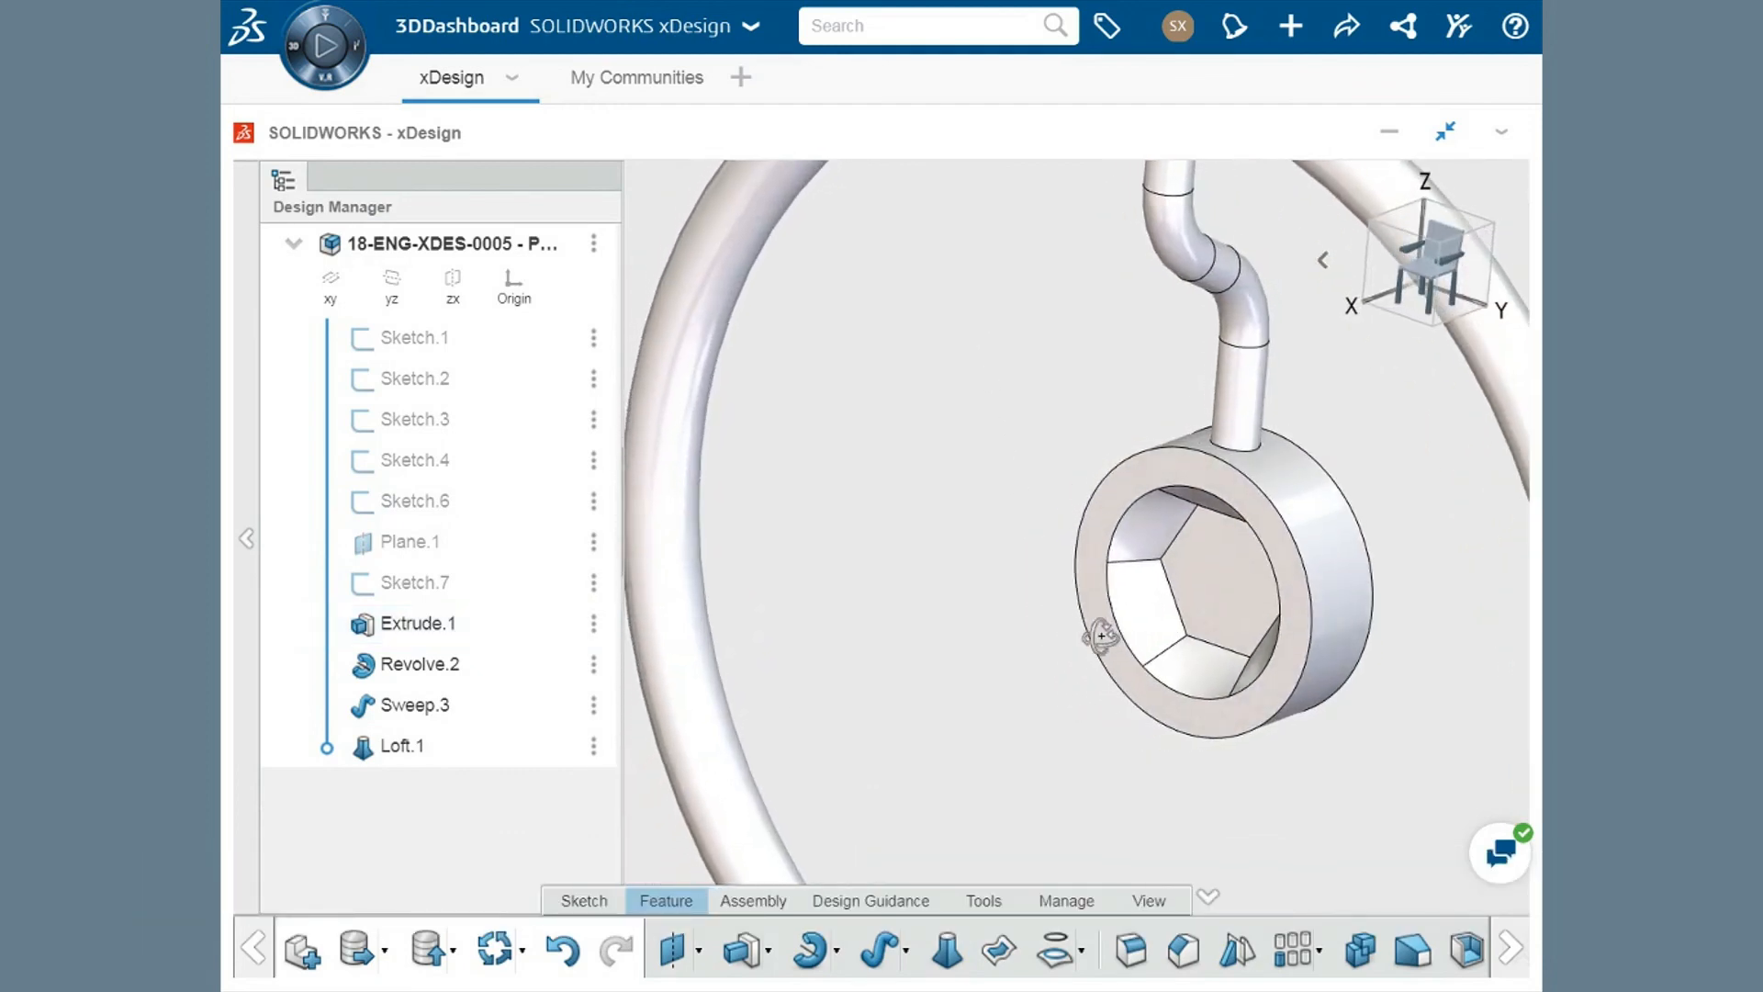
scroll(1027, 639, down, 3)
scroll(1027, 639, down, 3)
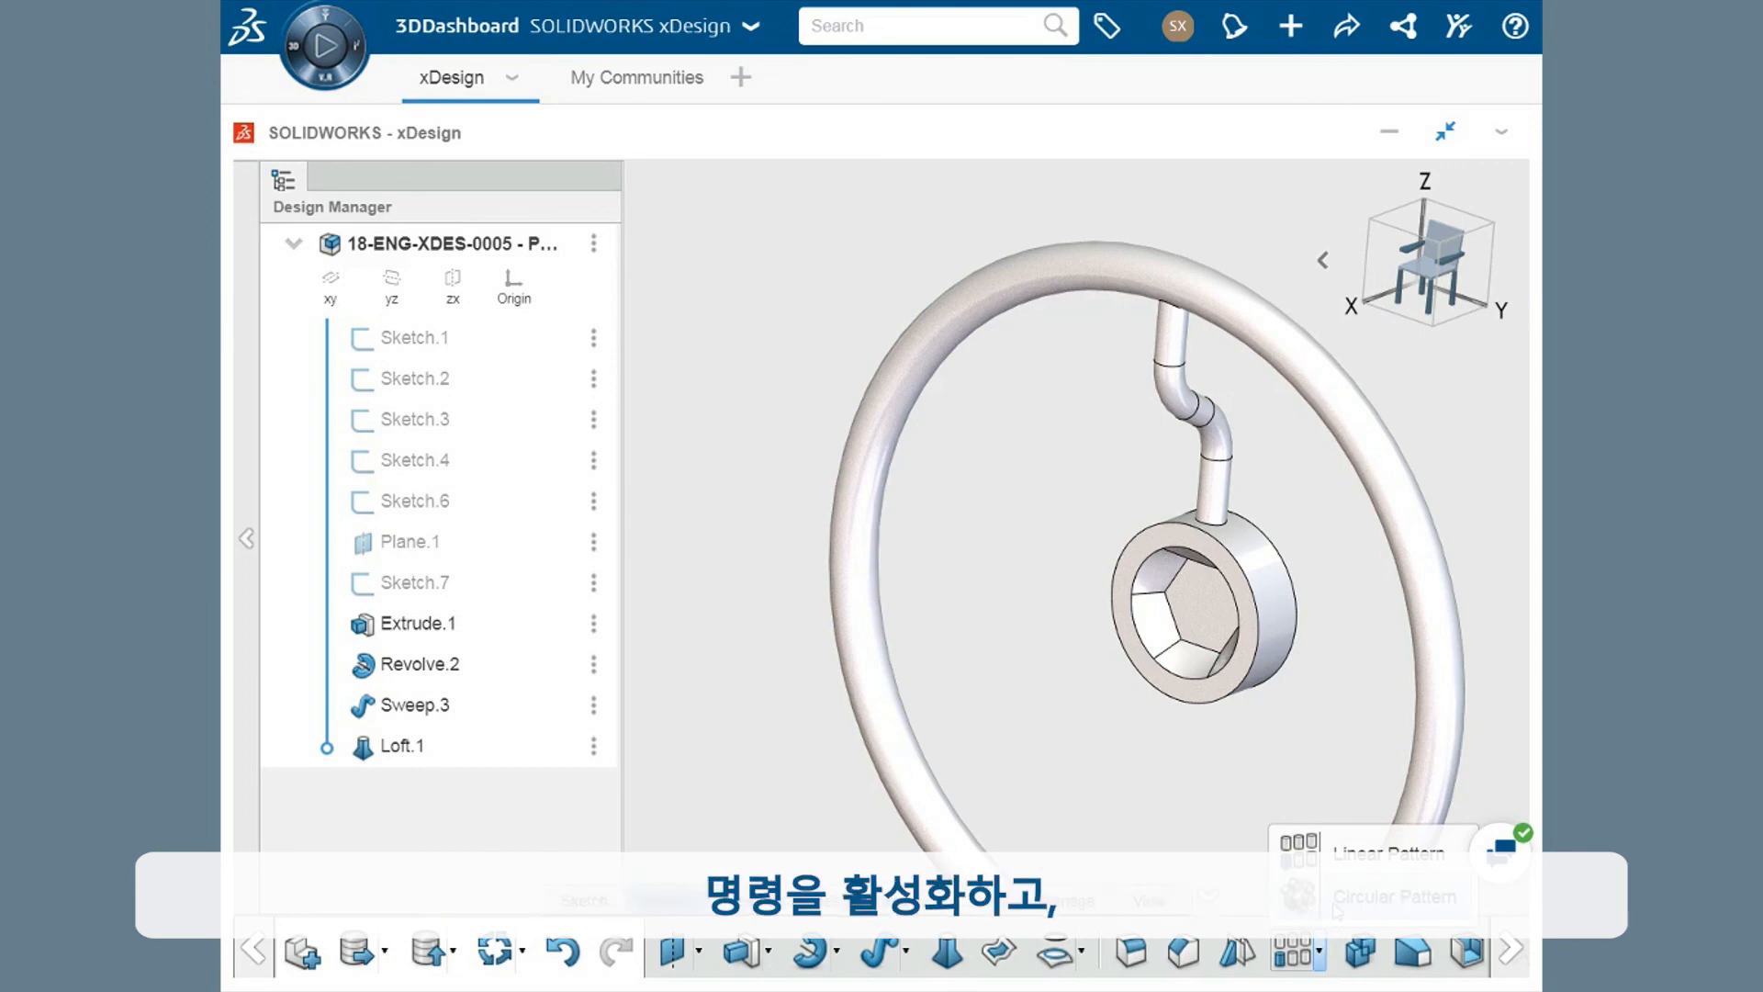
Circular-pattern Sweep.3 about the hub's outer edge with 5 instances for five spokes.
click(1377, 898)
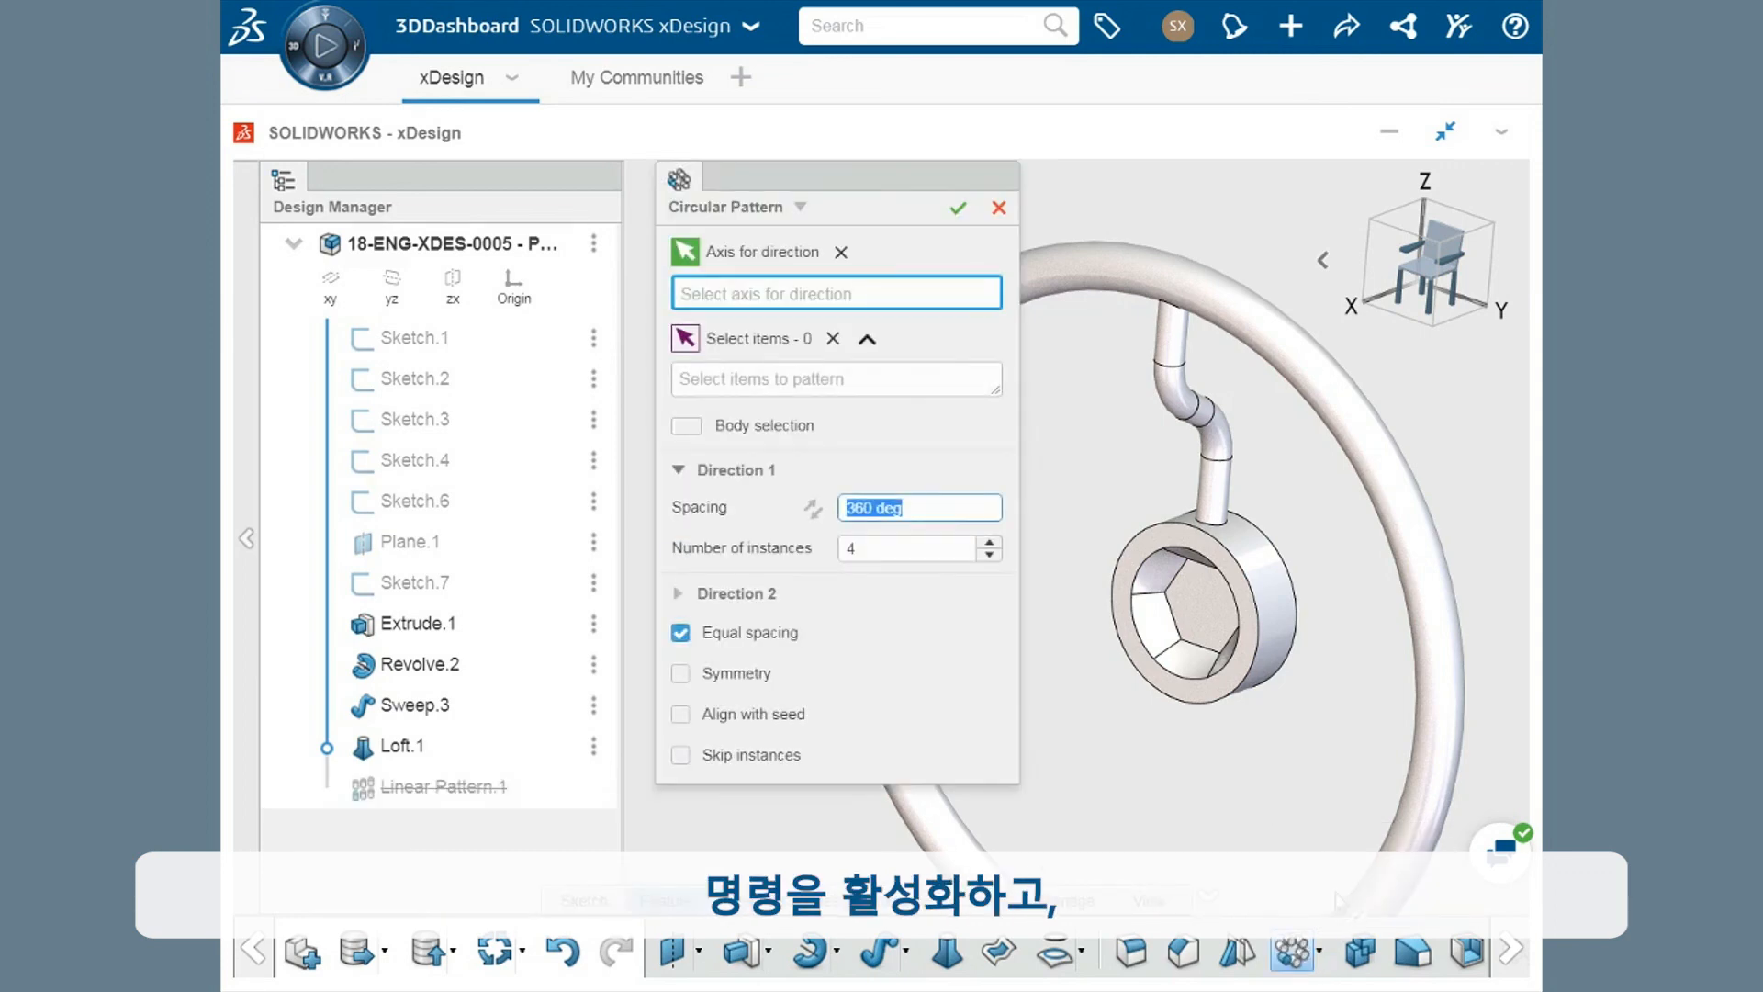
click(1256, 669)
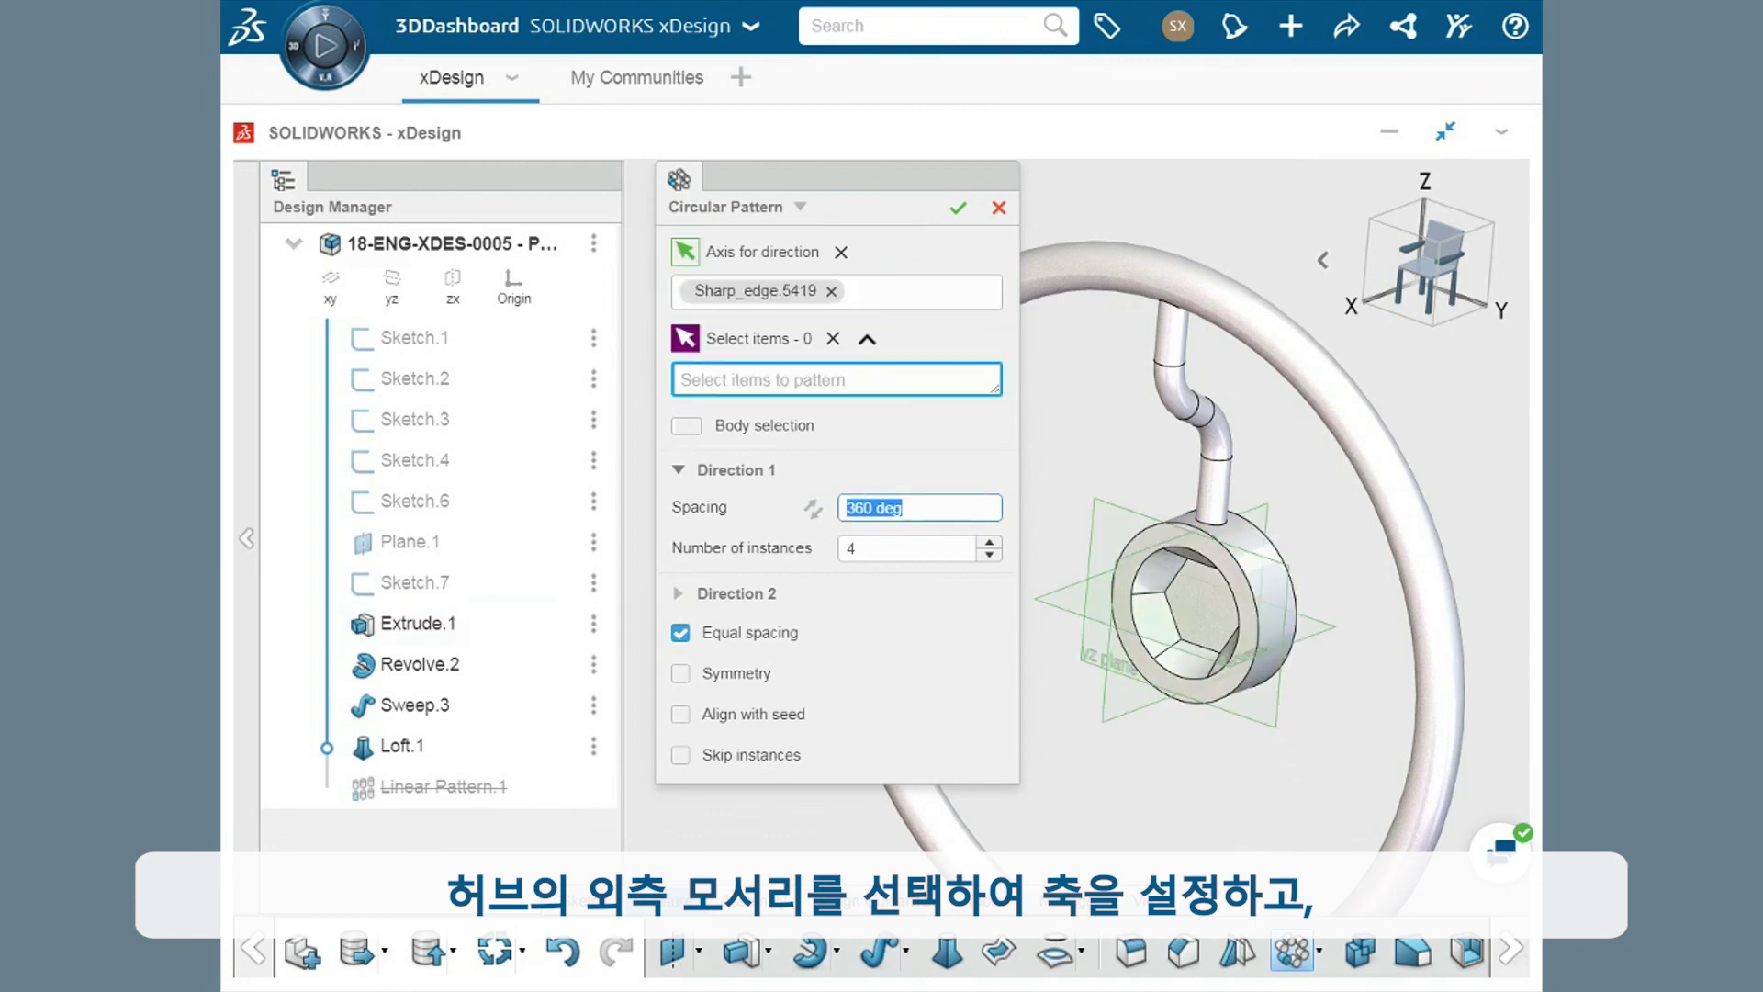
click(438, 707)
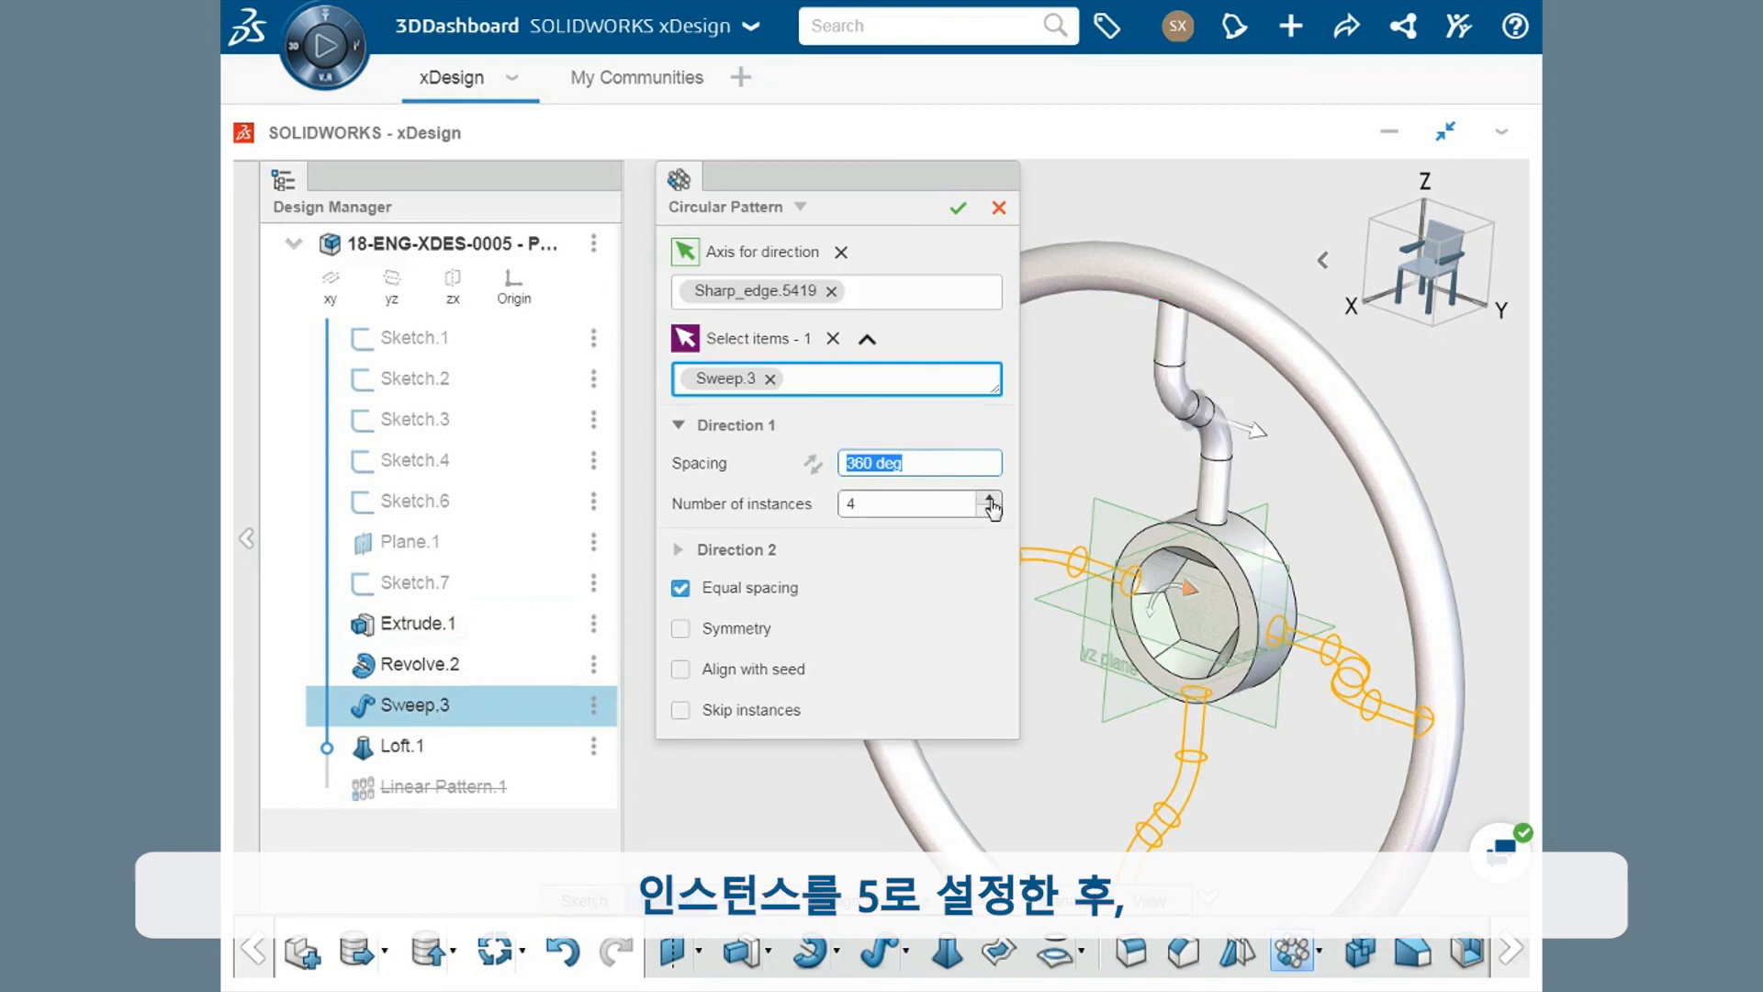
click(909, 504)
click(990, 499)
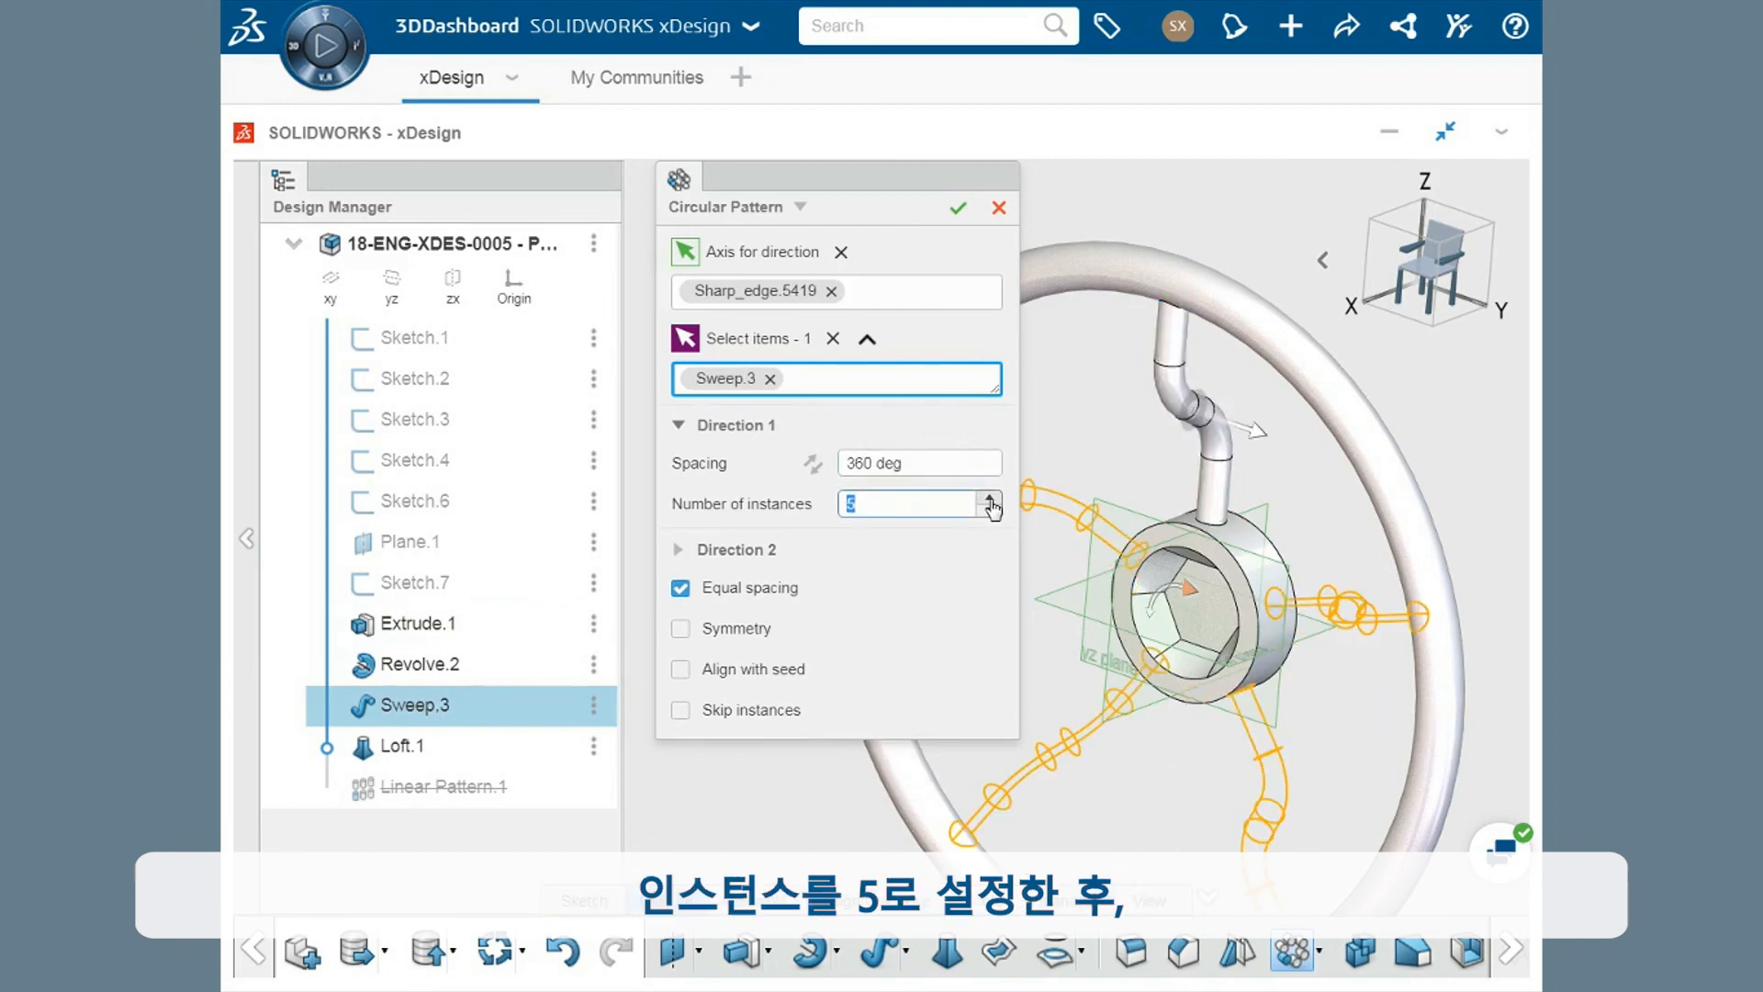
click(959, 209)
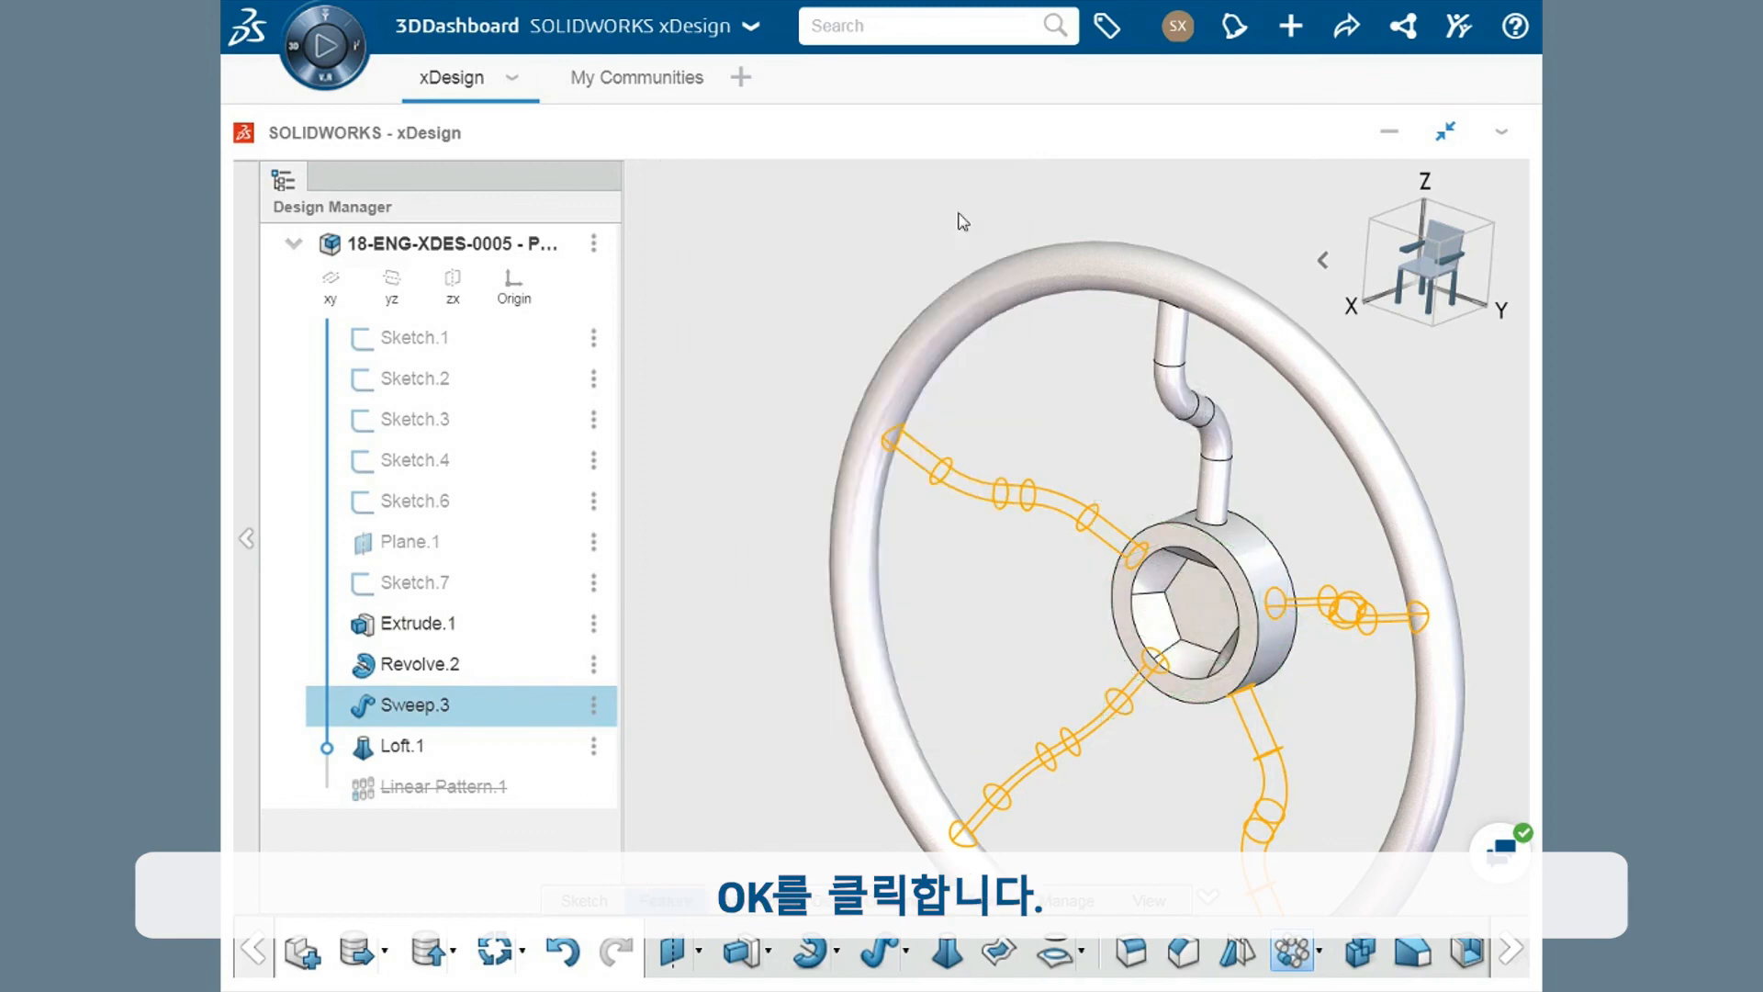